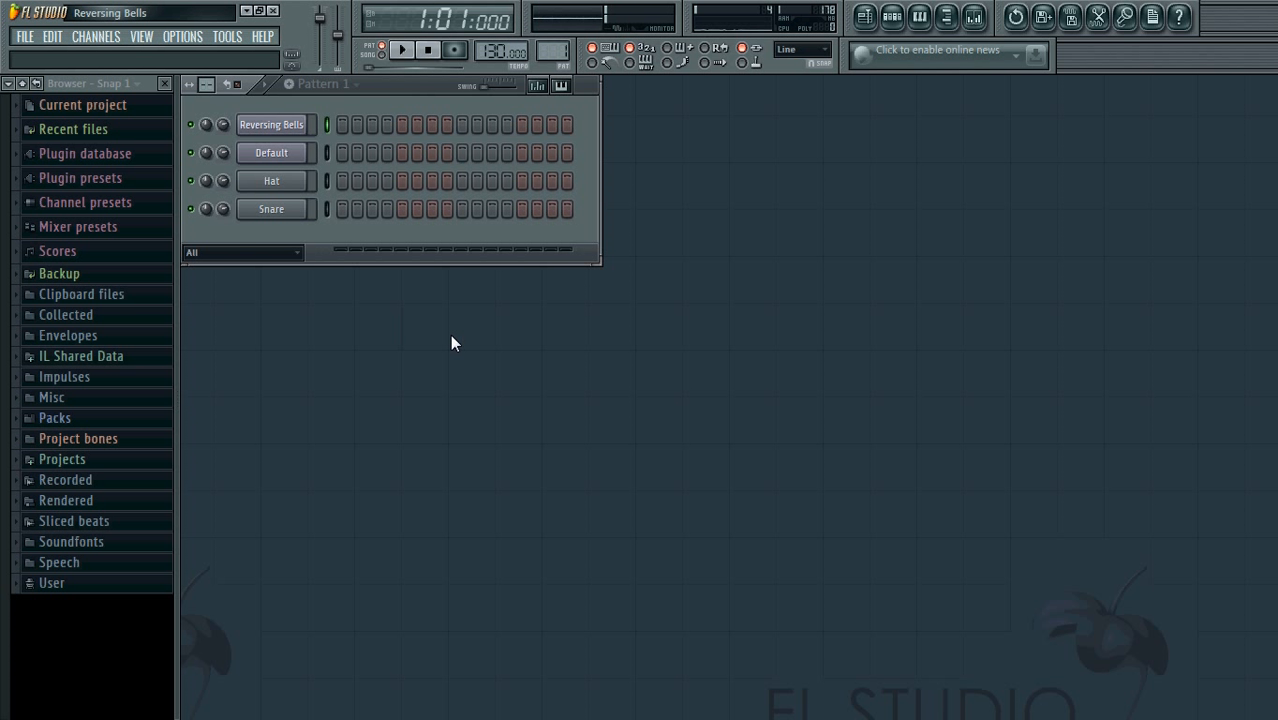
Play a run of notes on the Reversing Bells channel to hear the finished bell sound across octaves
key(z)
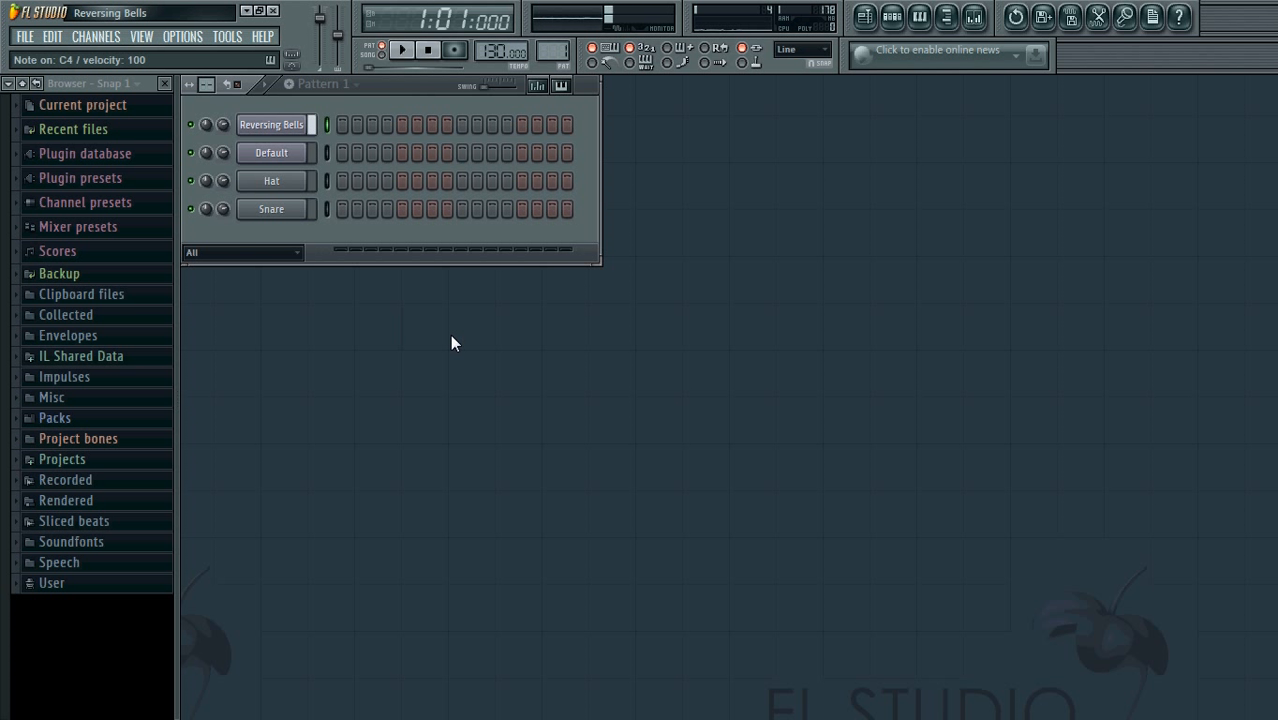
key(x)
key(c)
key(v)
key(b)
key(n)
key(m)
key(comma)
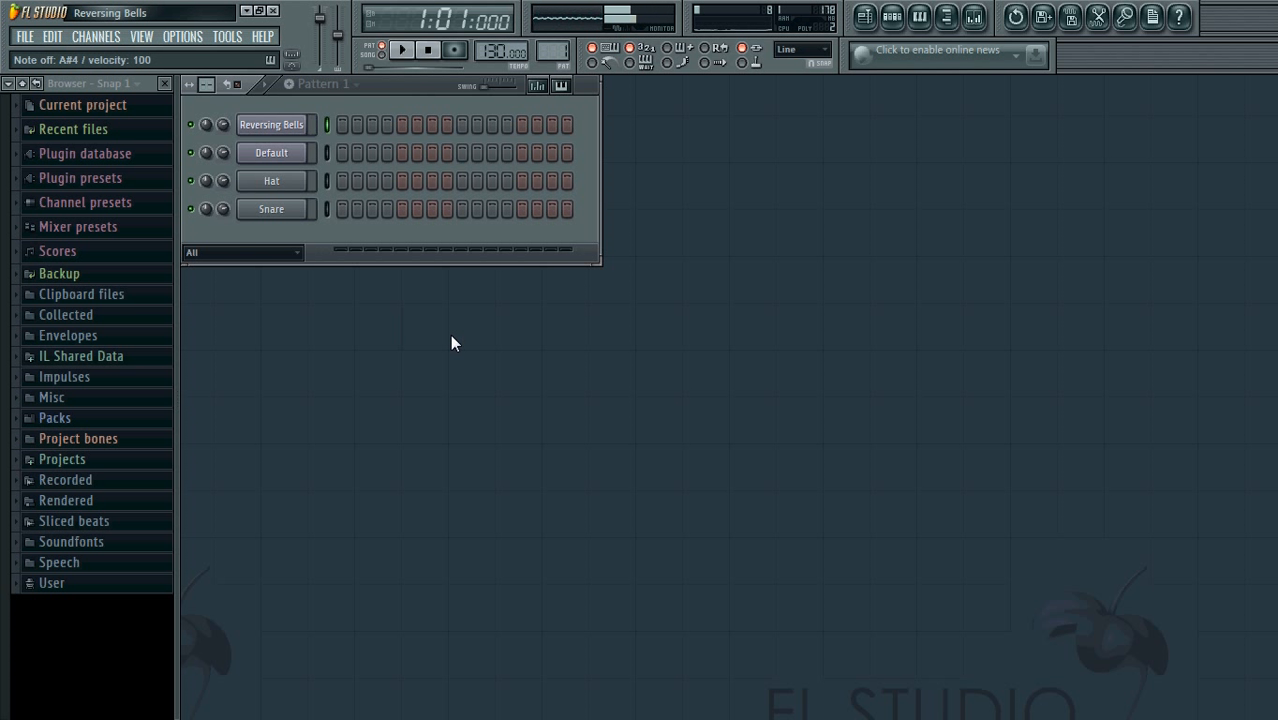
key(z)
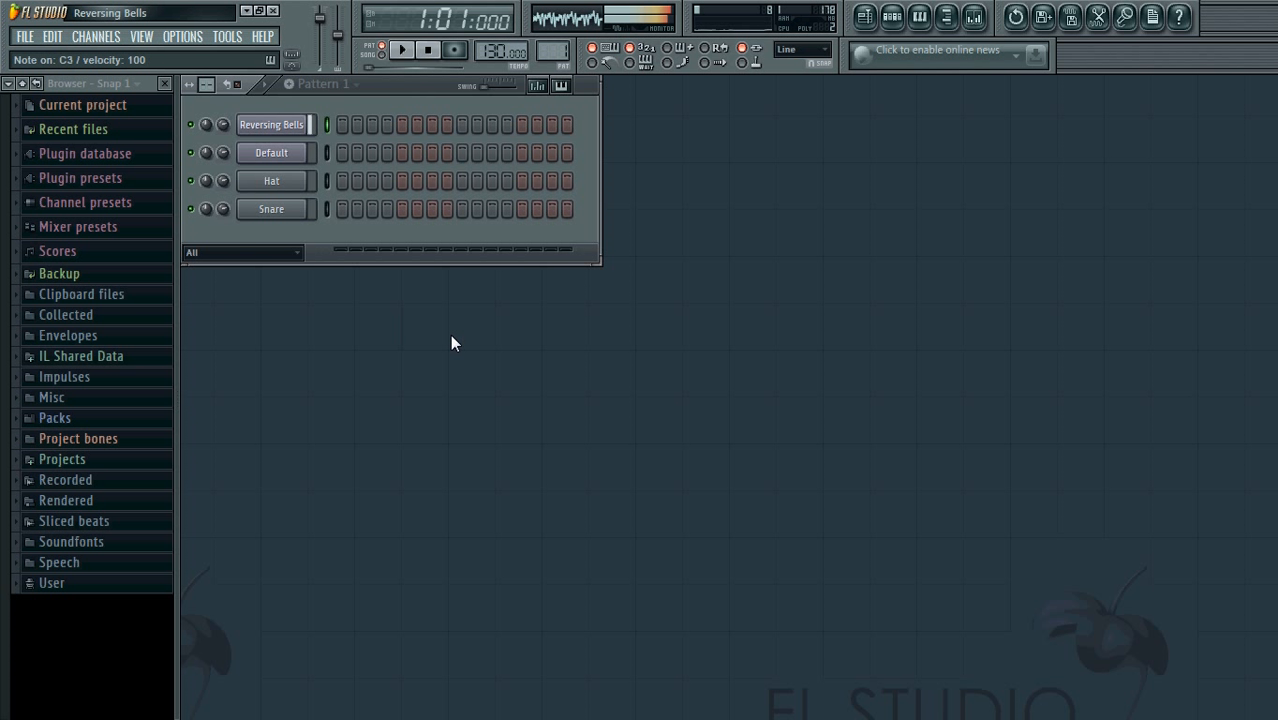
key(q)
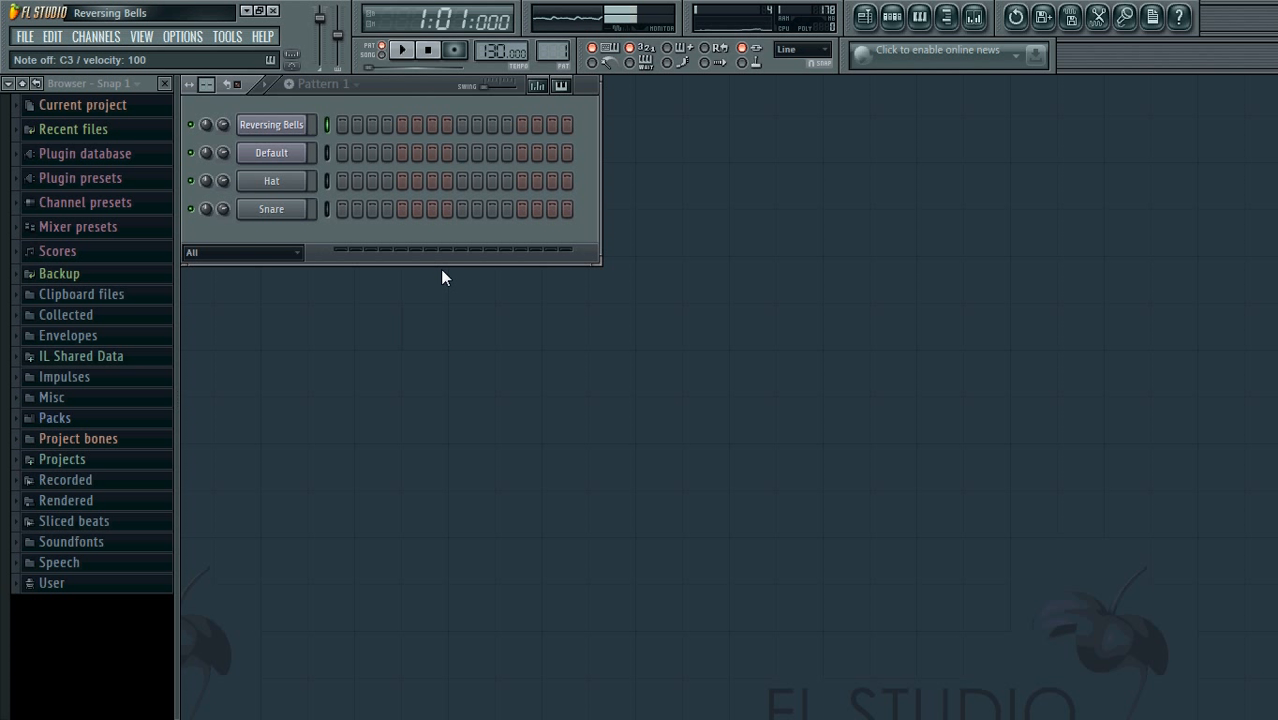
Open the Default channel's Sytrus plugin, shift its window up, and play a few notes to hear the starting sound
click(288, 155)
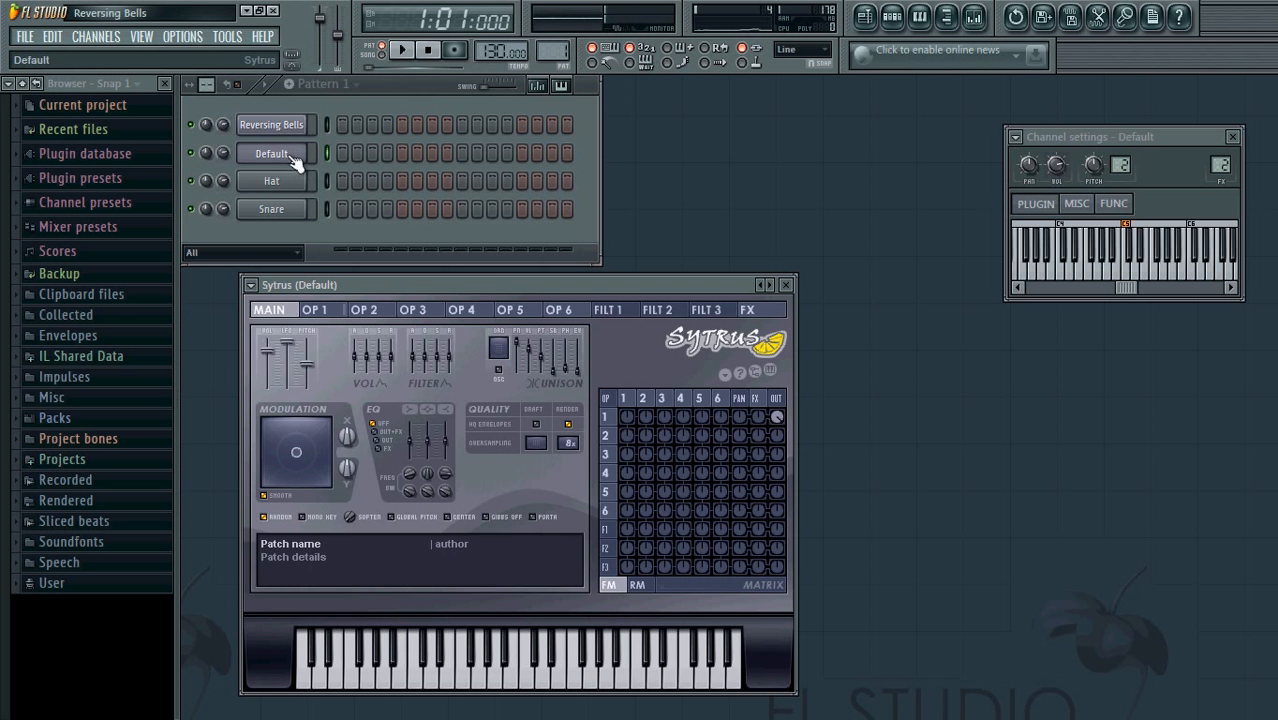
drag(491, 284, 453, 182)
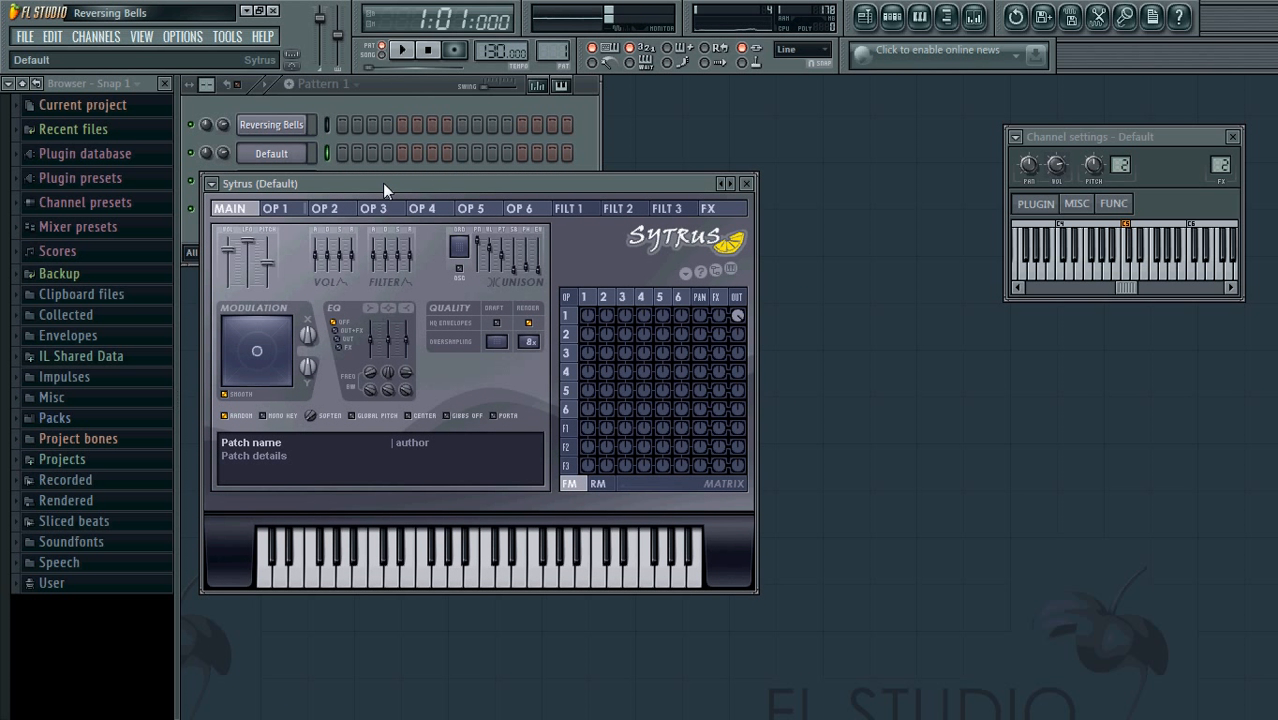
key(z)
key(v)
key(b)
key(b)
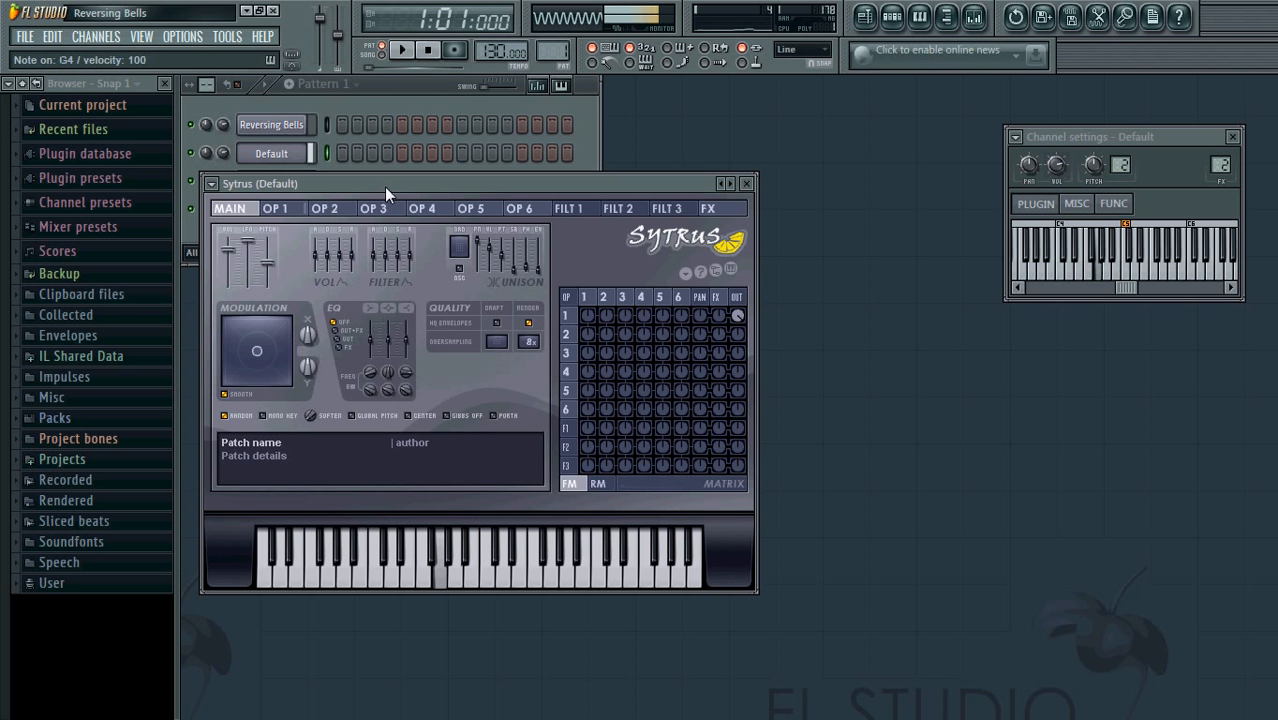
key(v)
key(z)
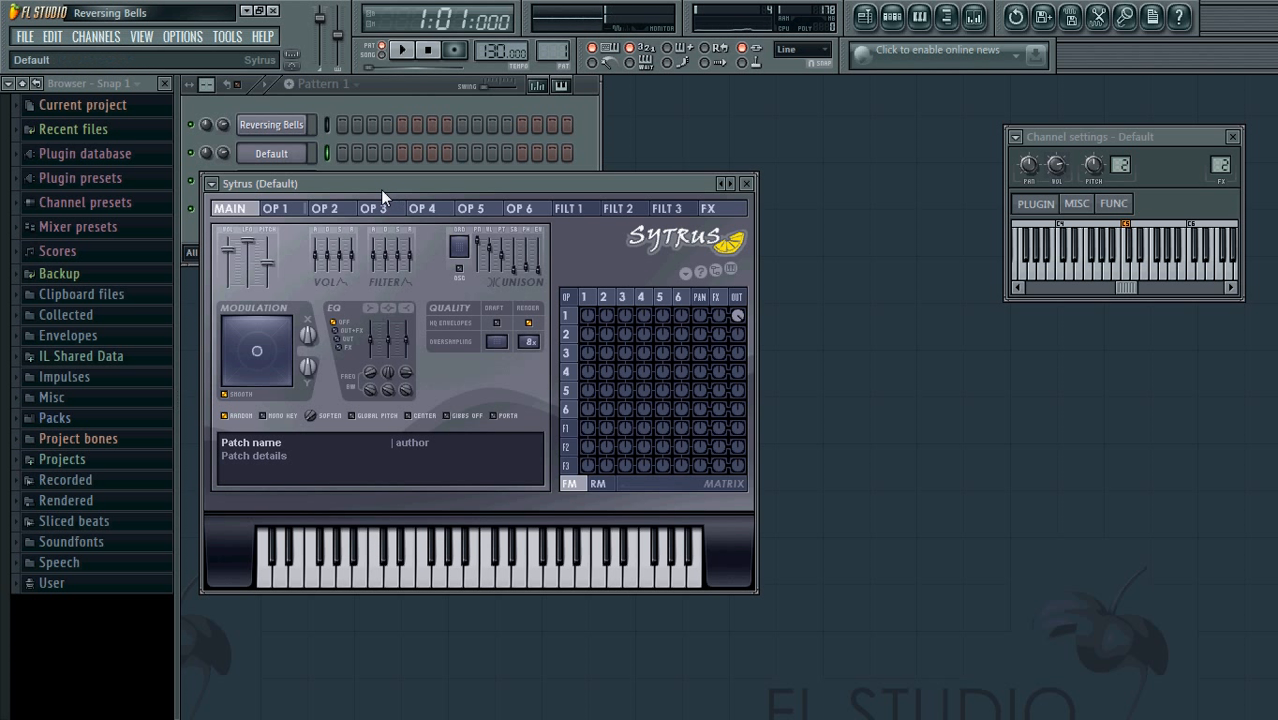
Set operator 2's frequency ratio to about 10.0513 and its frequency modulation of operator 1 to about 40%
click(337, 215)
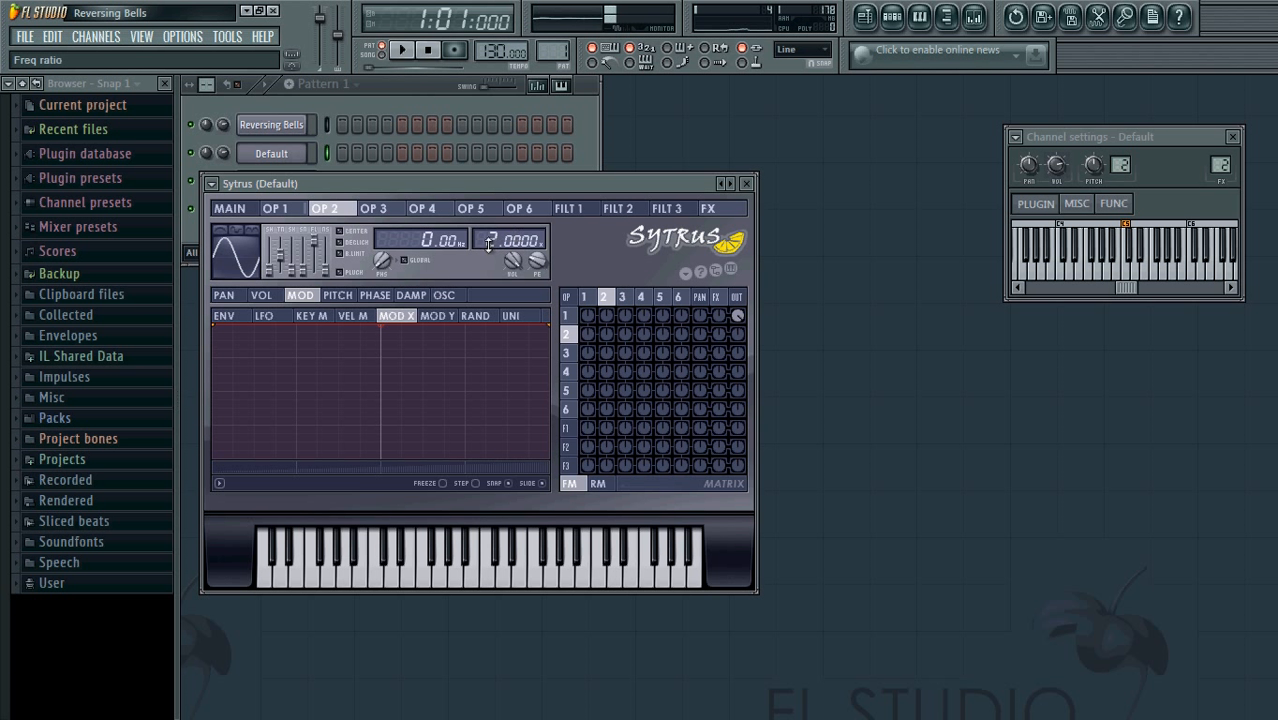
scroll(490, 244, up, 5)
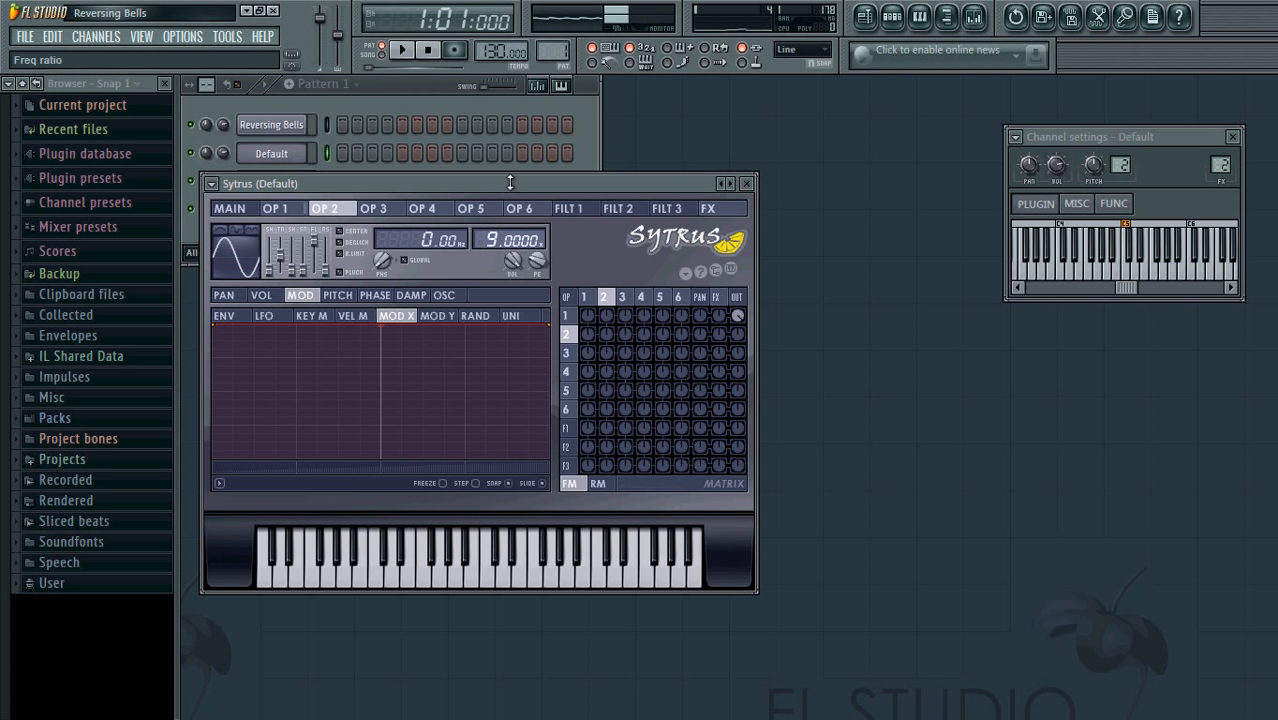
scroll(521, 241, up, 3)
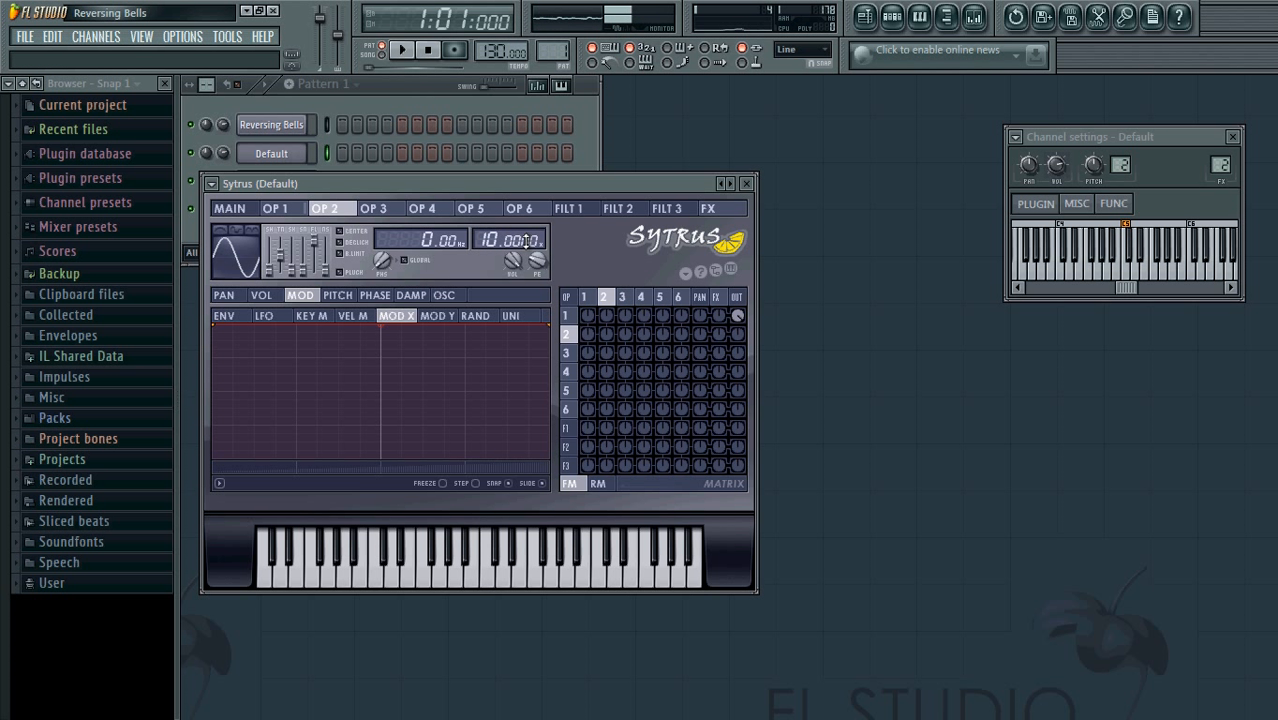
drag(519, 244, 554, 143)
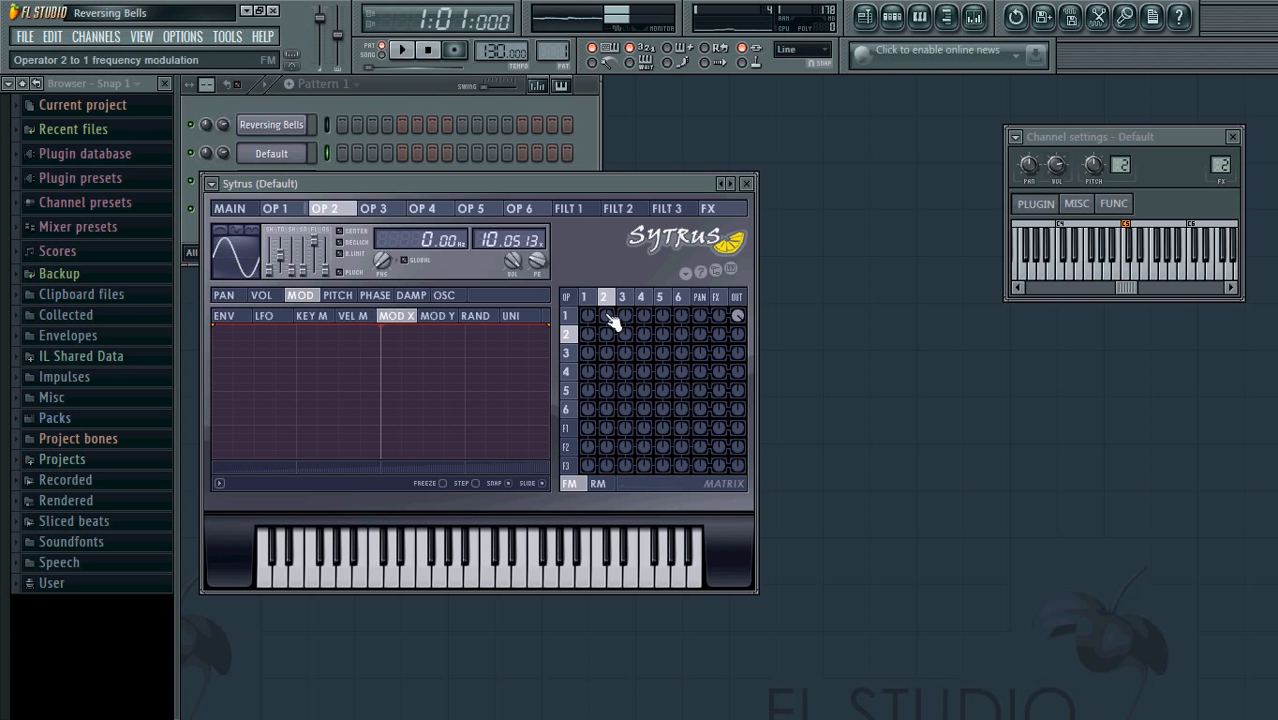
drag(618, 325, 632, 276)
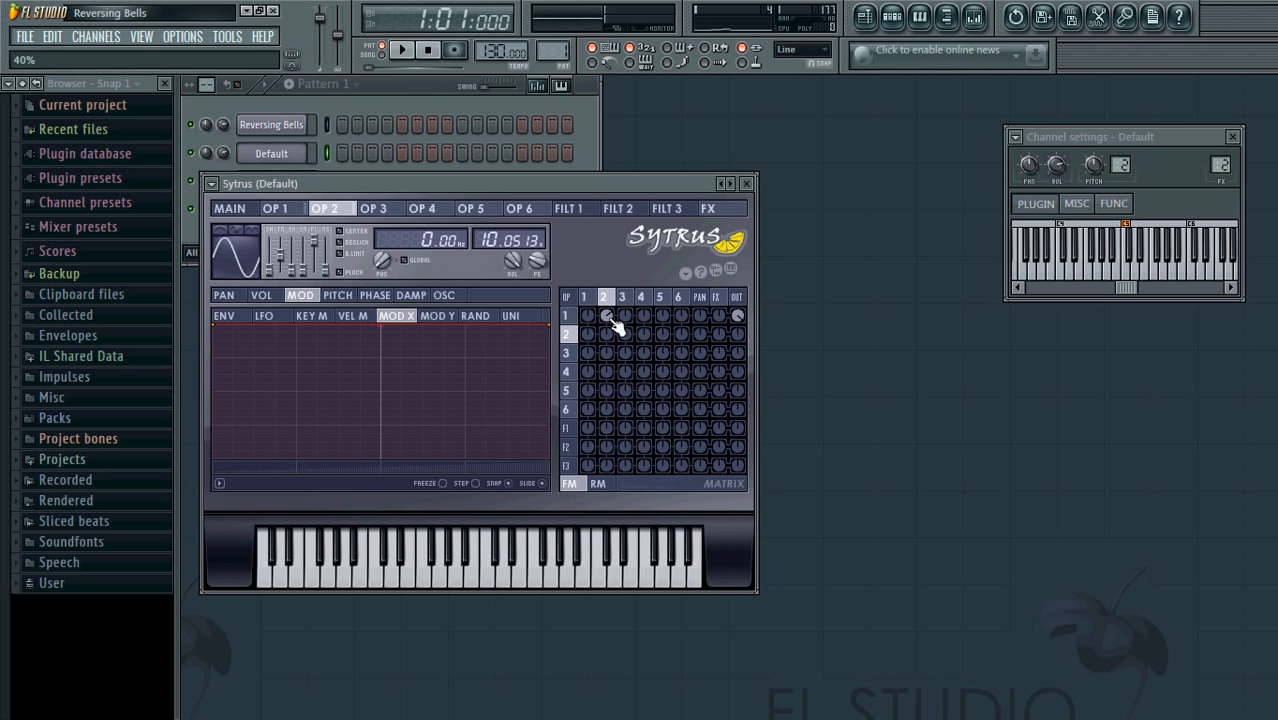
Rebuild operator 2's volume envelope as tempo-based, peaking at full level one main grid division in and reaching zero at the second
click(264, 295)
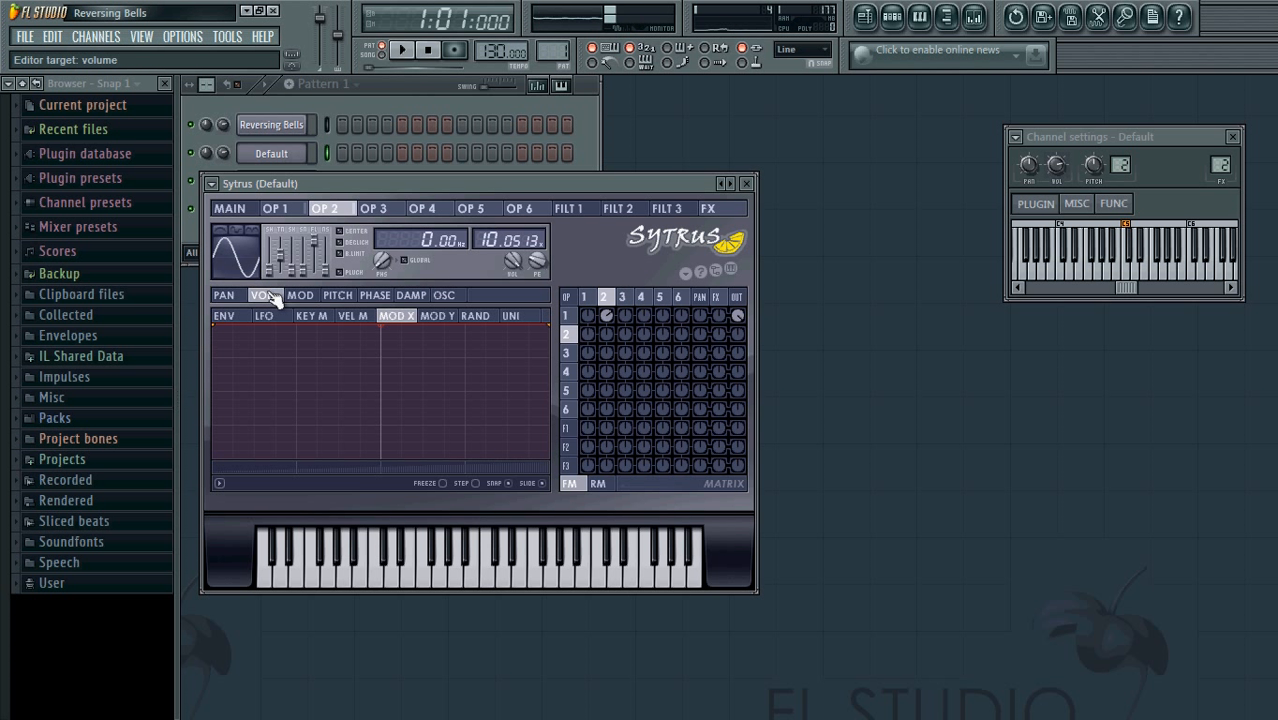
click(224, 315)
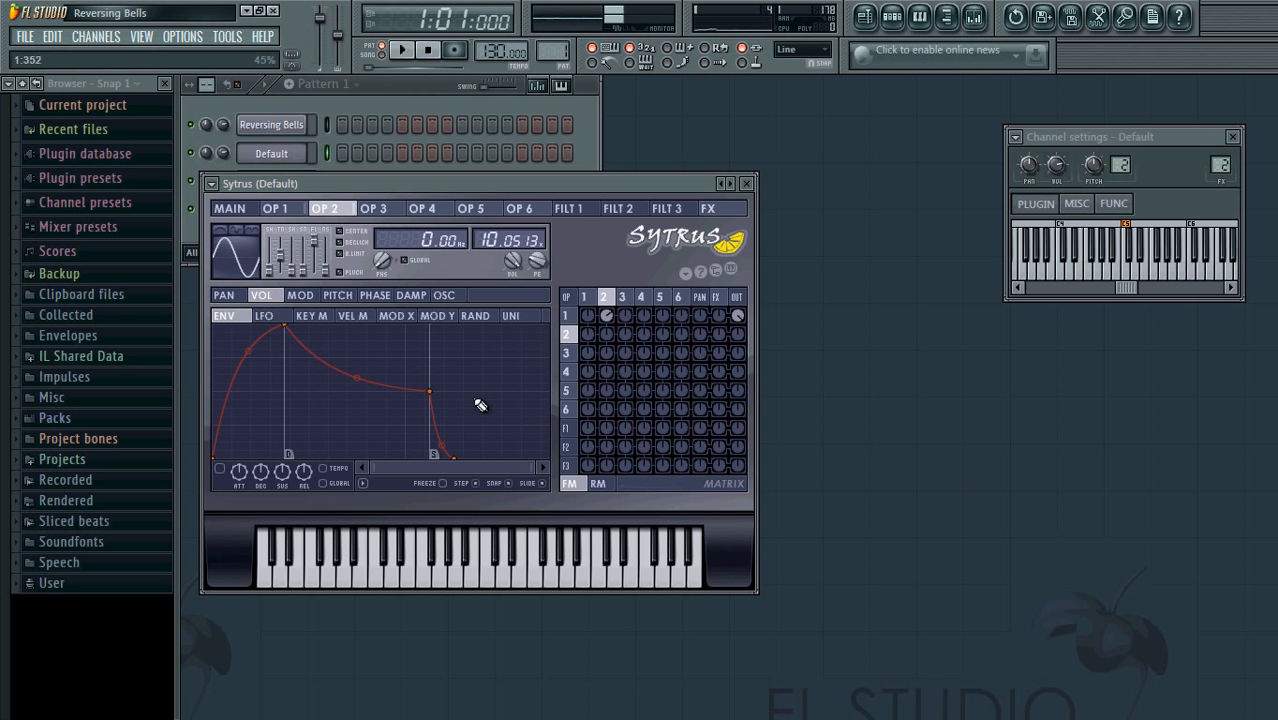
drag(476, 400, 259, 380)
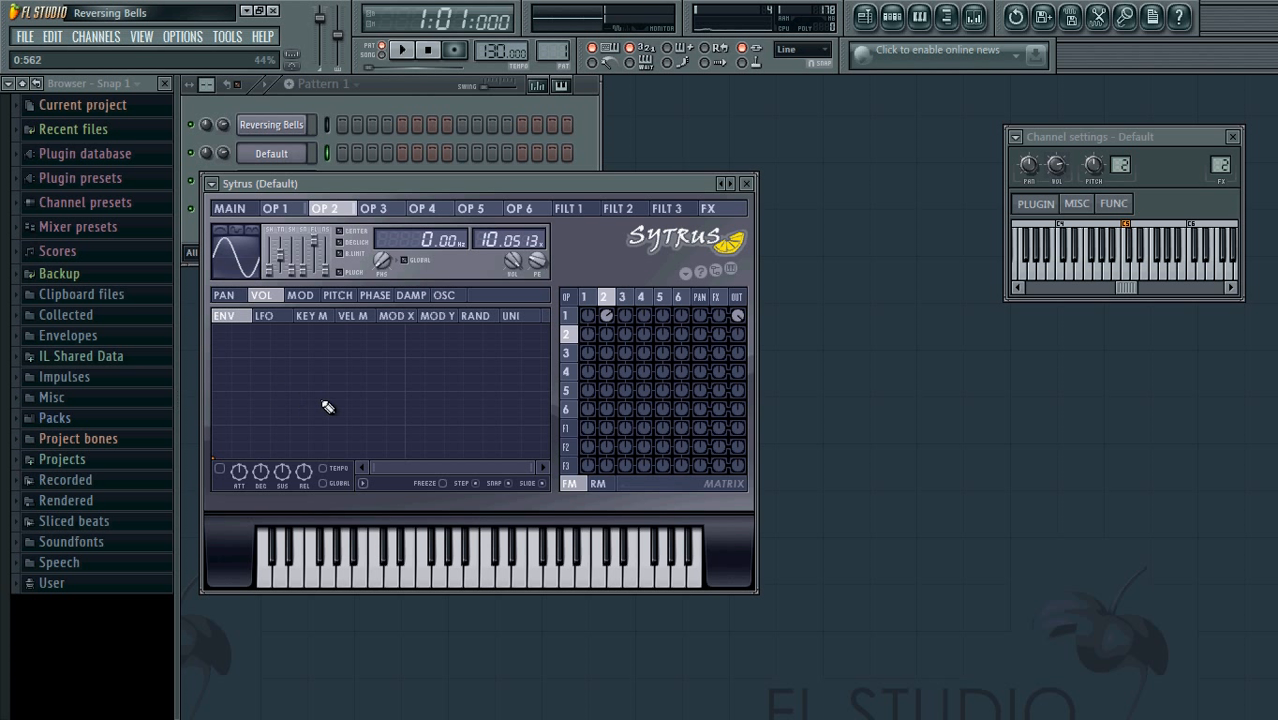
click(324, 470)
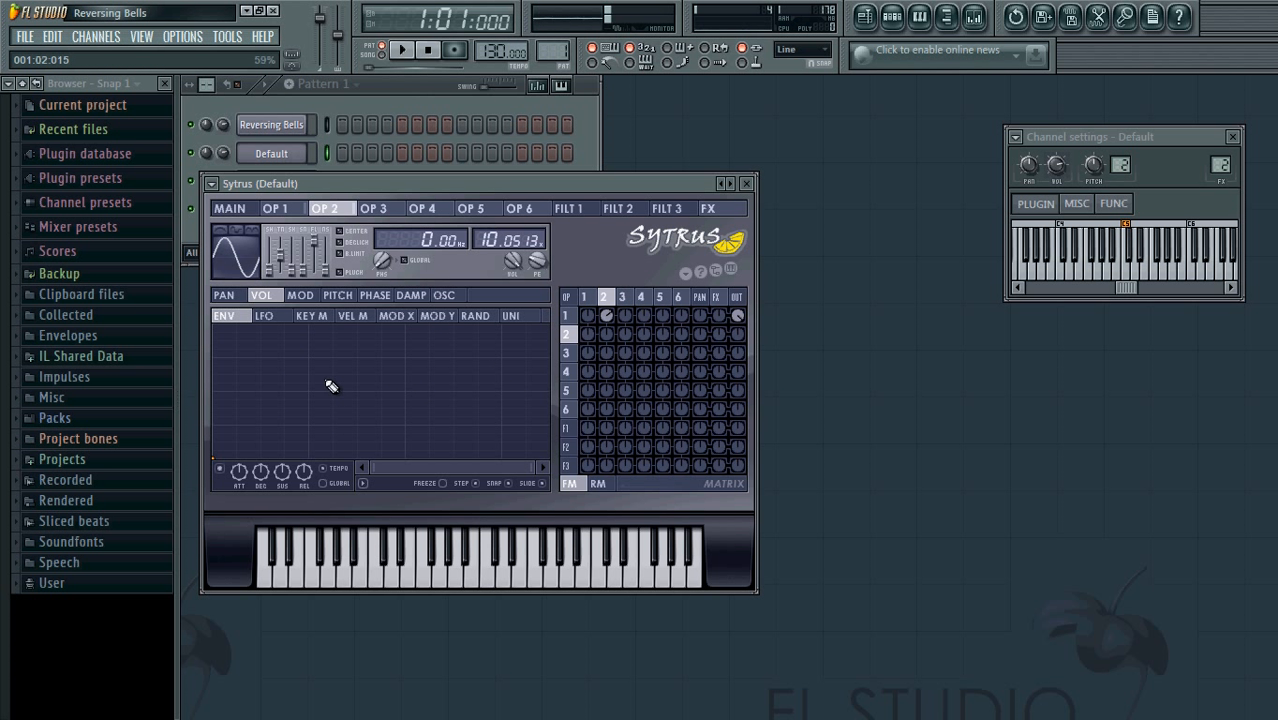
click(314, 330)
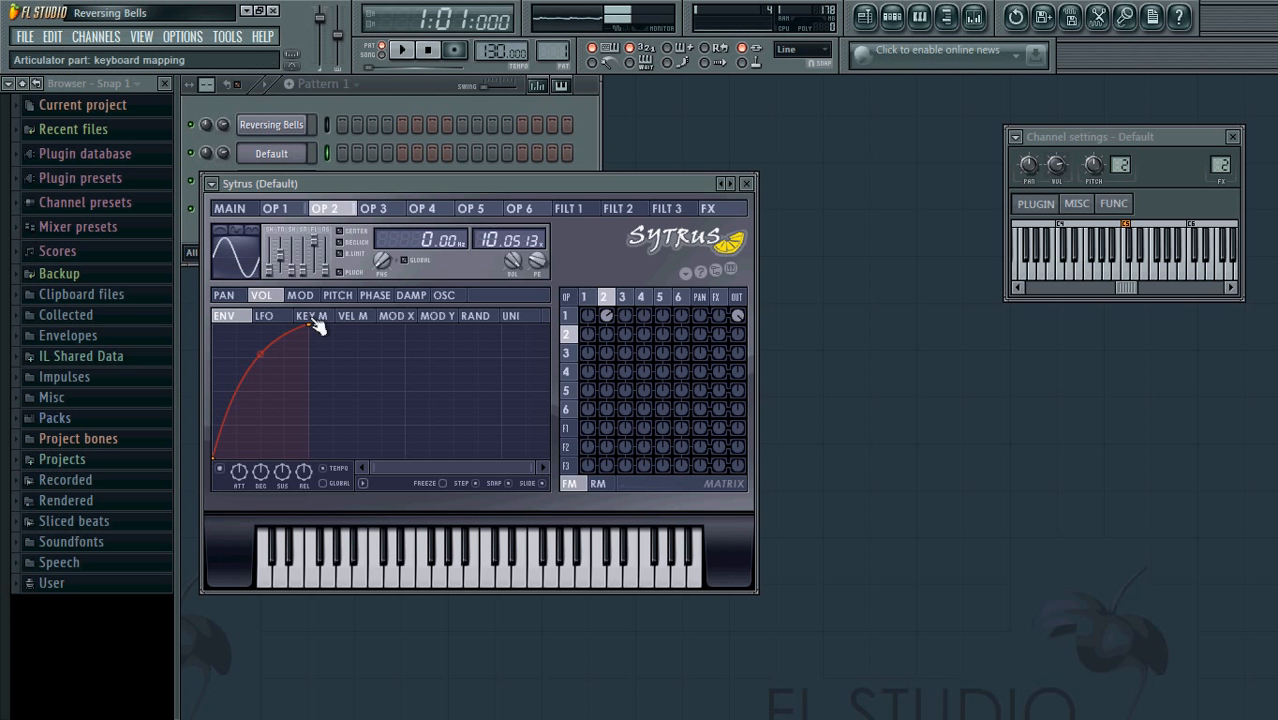
click(407, 458)
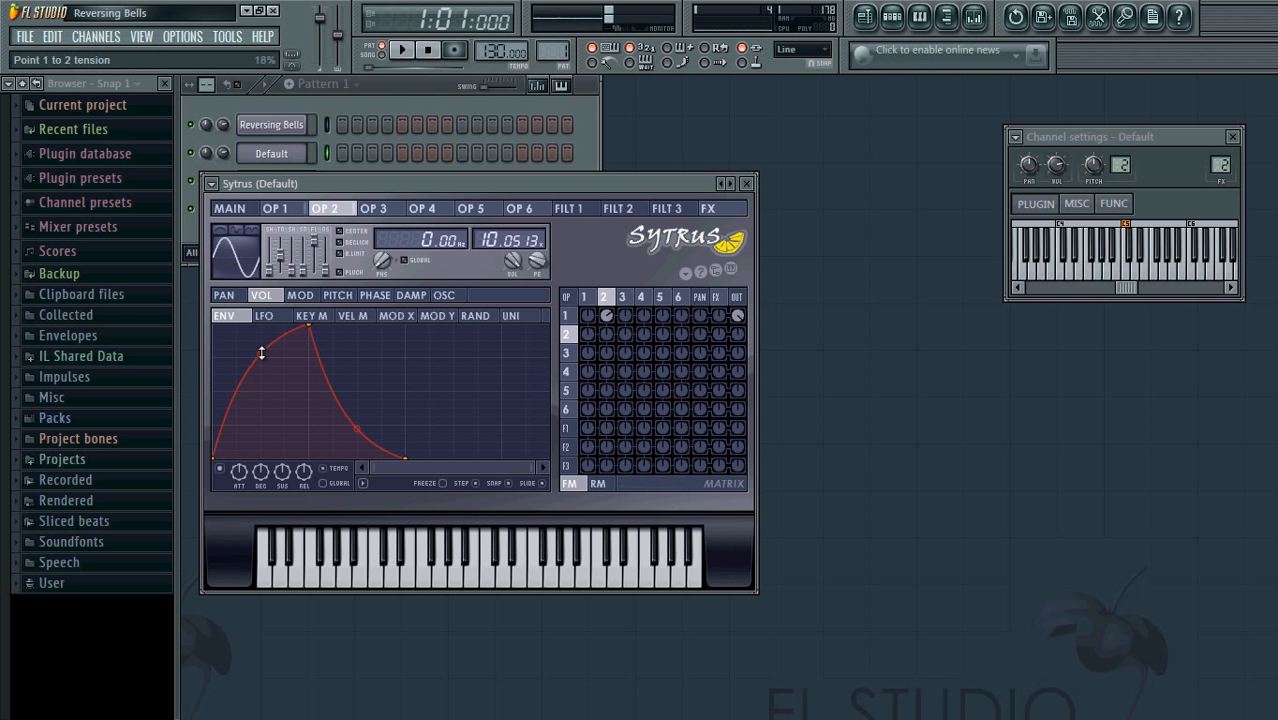
Bend both segments of operator 2's volume envelope steeply inward to form a sharp peak, with the rising segment's tension about 55%
drag(262, 353, 267, 389)
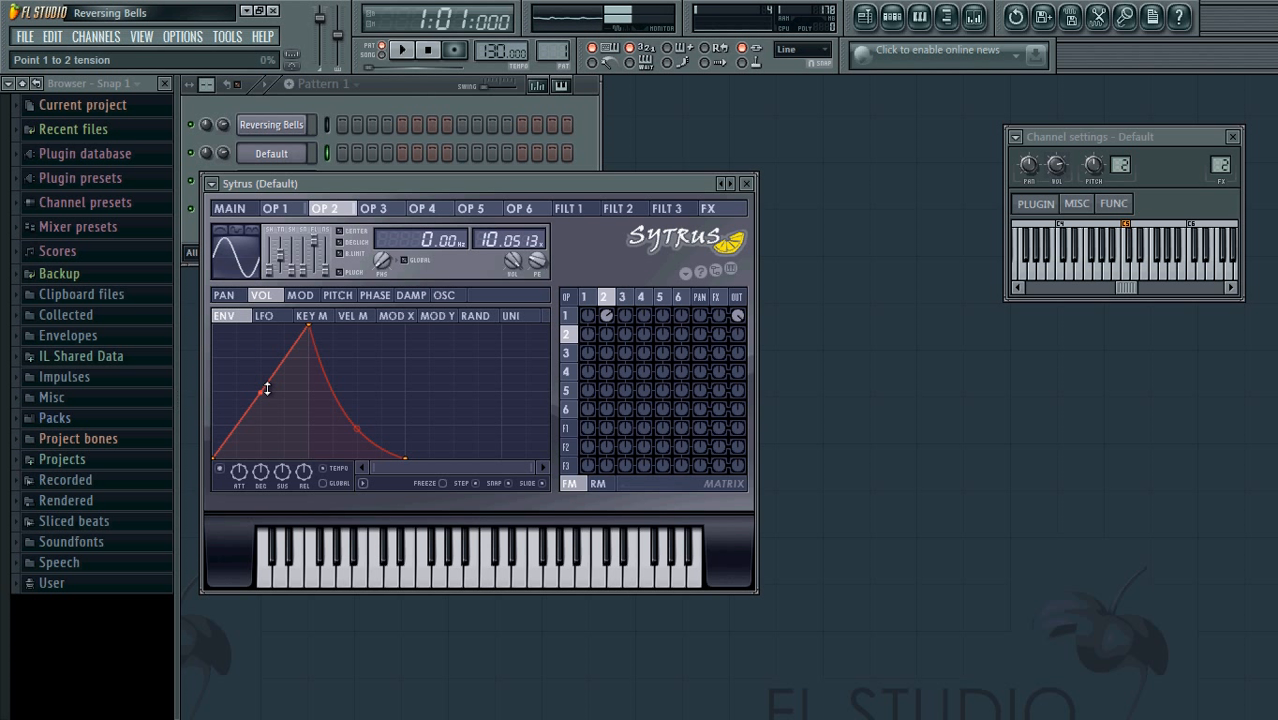
drag(267, 389, 276, 367)
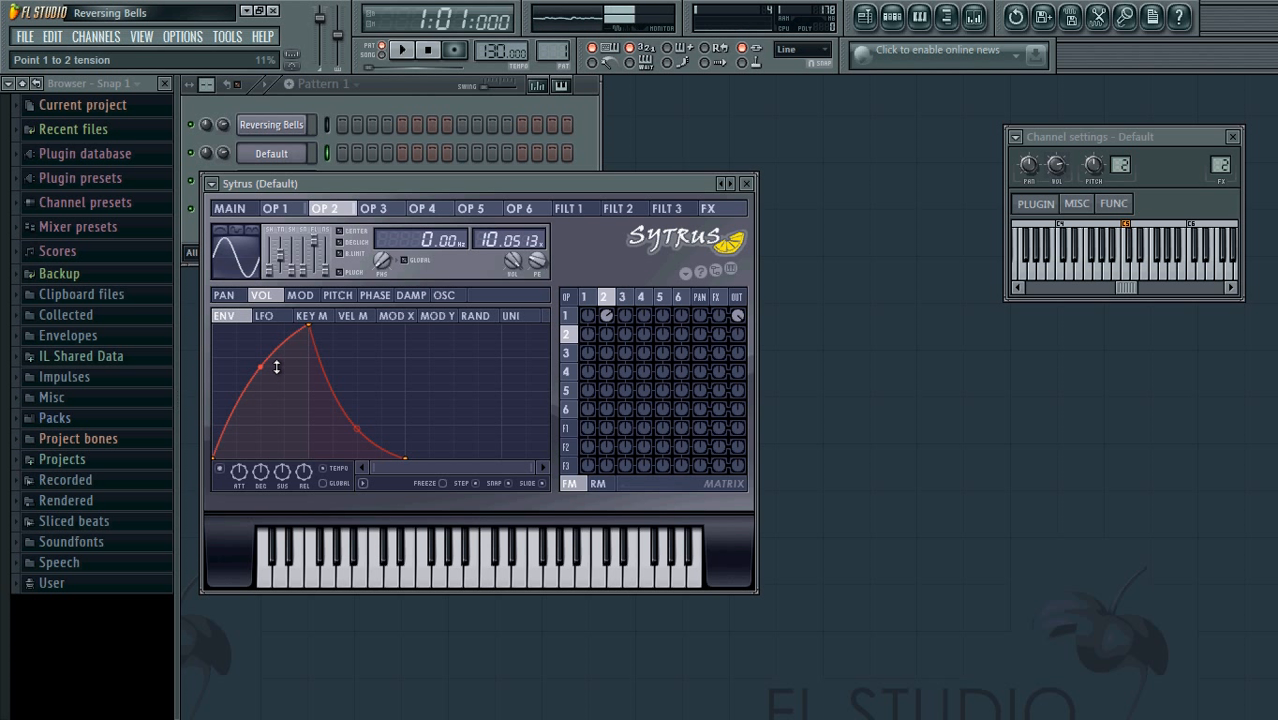
drag(277, 367, 307, 389)
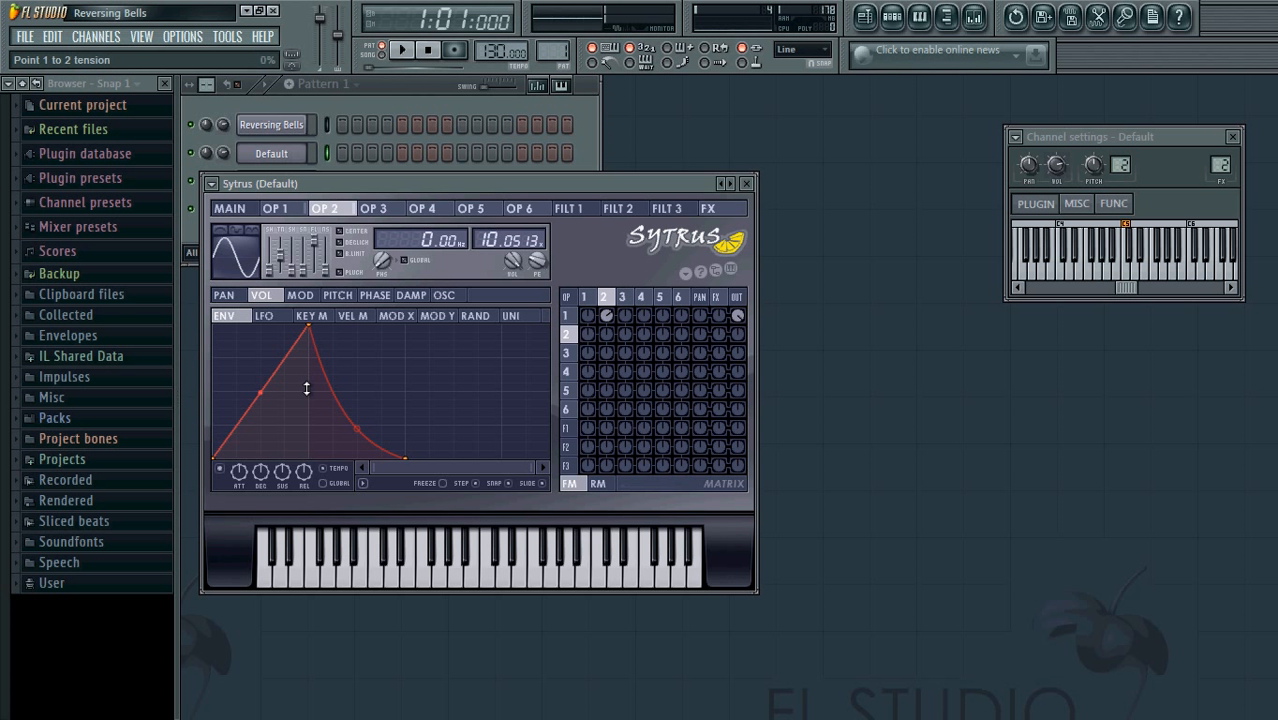
mouse_move(307, 389)
mouse_down()
mouse_move(306, 418)
mouse_move(303, 395)
mouse_up()
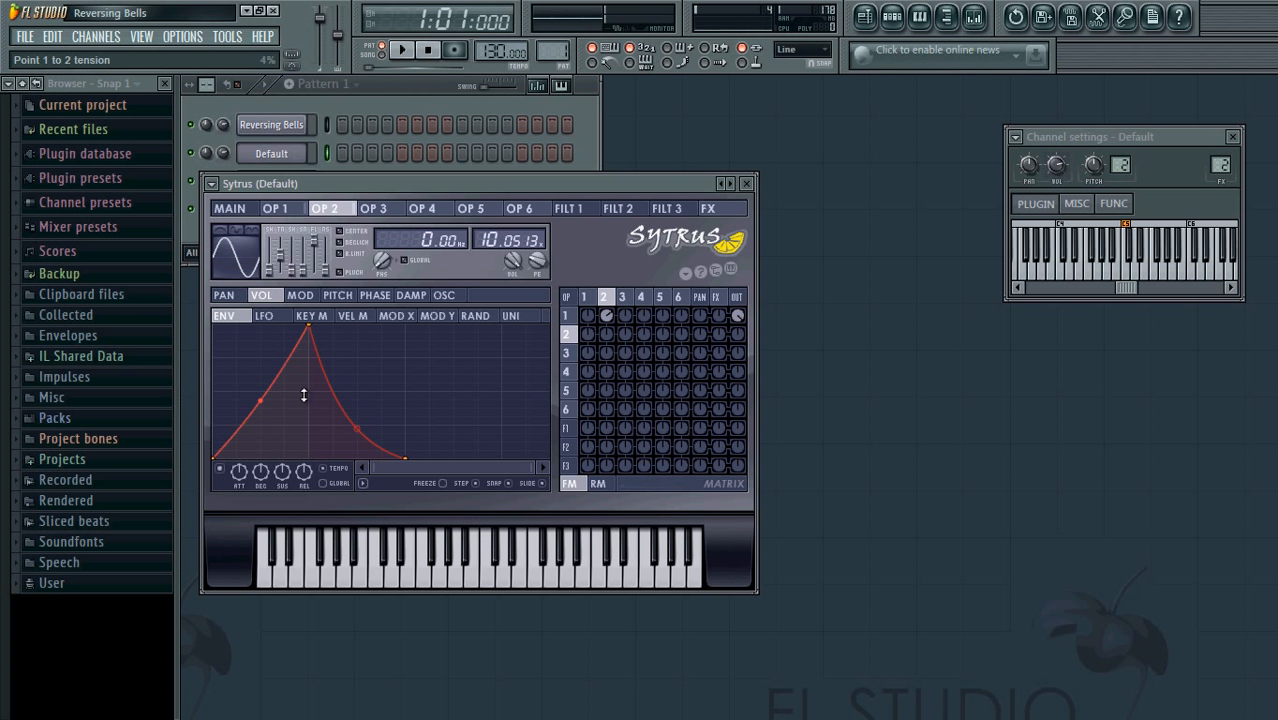
drag(303, 395, 280, 491)
drag(356, 431, 406, 465)
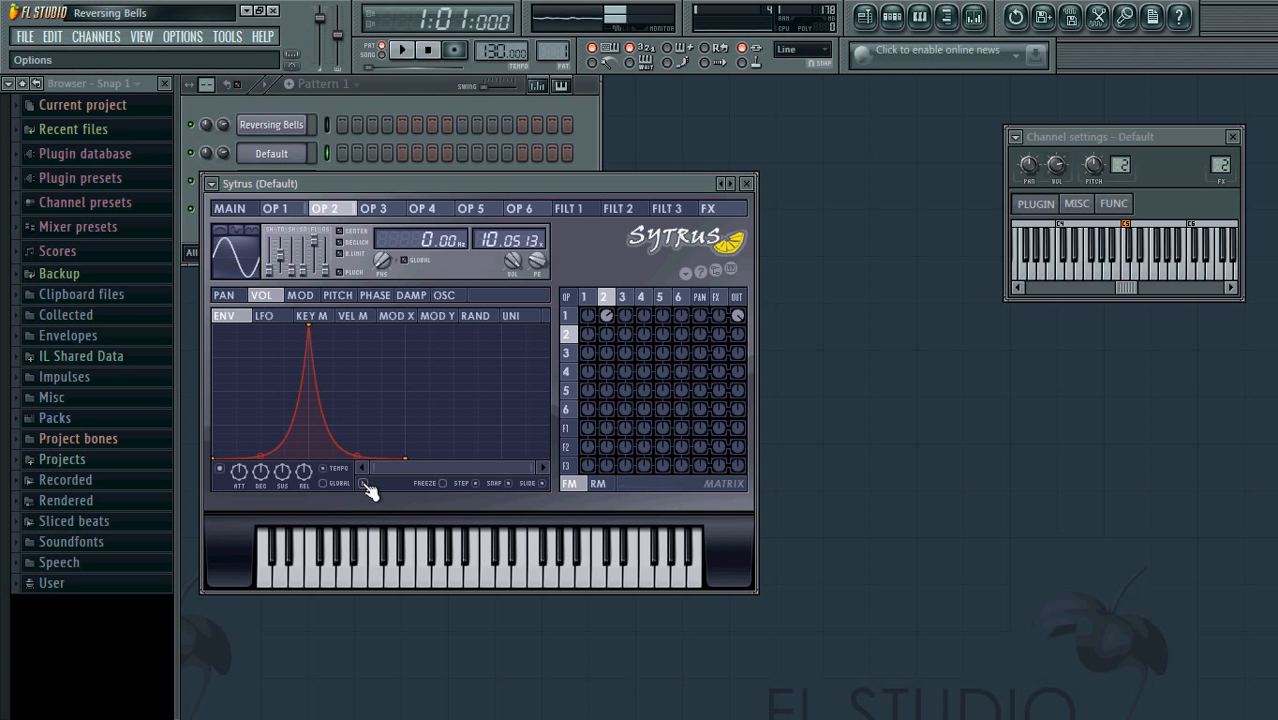
Copy operator 2's volume envelope state to operator 1 and soften both curved segments there to about 18% tension
click(366, 484)
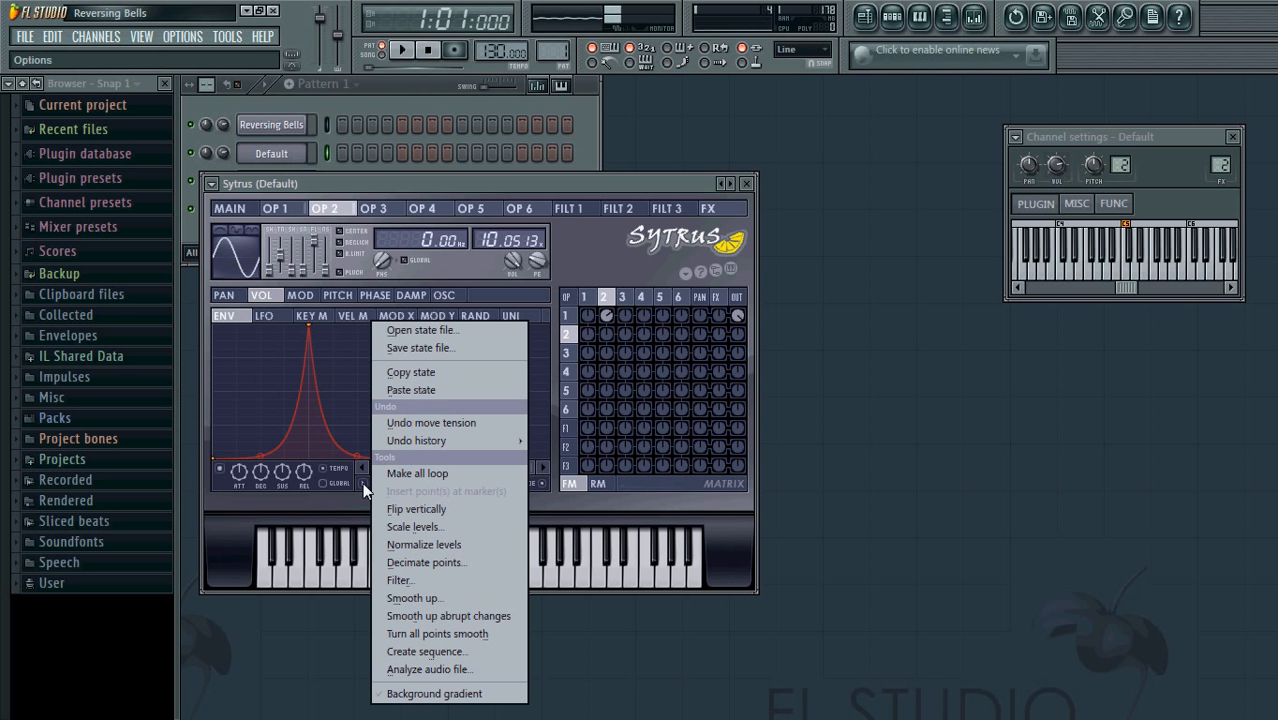
click(470, 373)
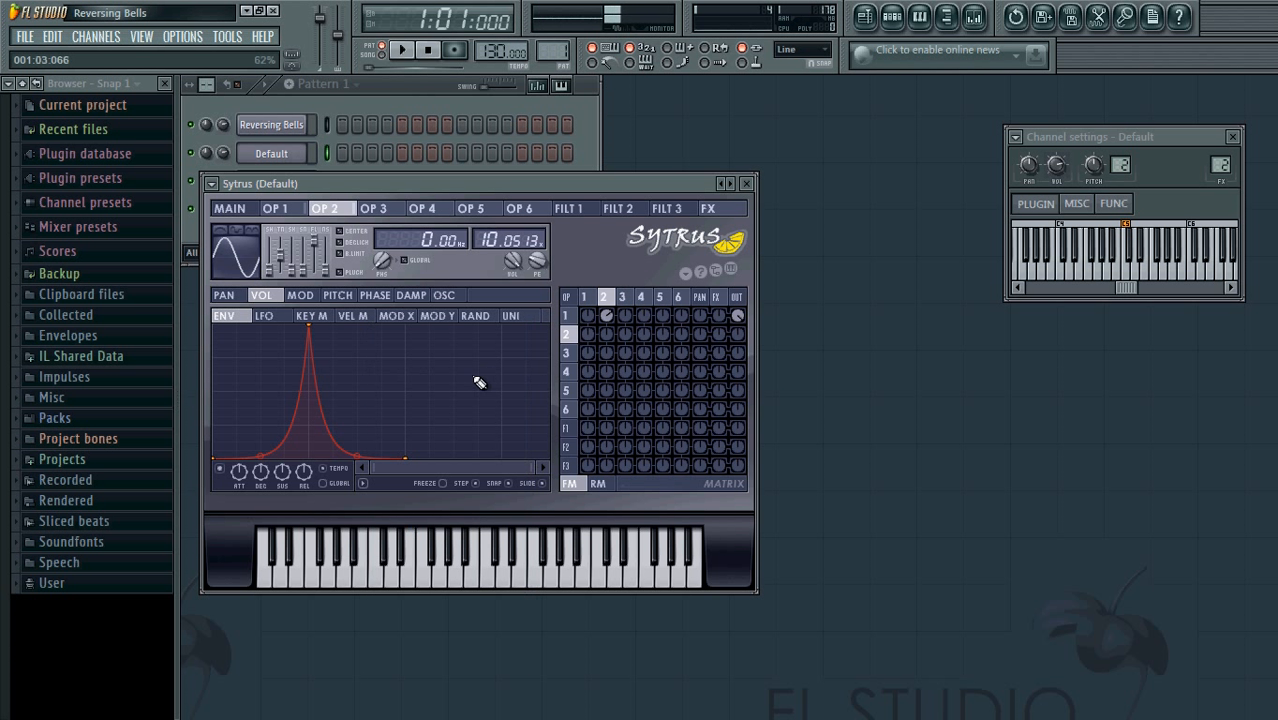
click(284, 212)
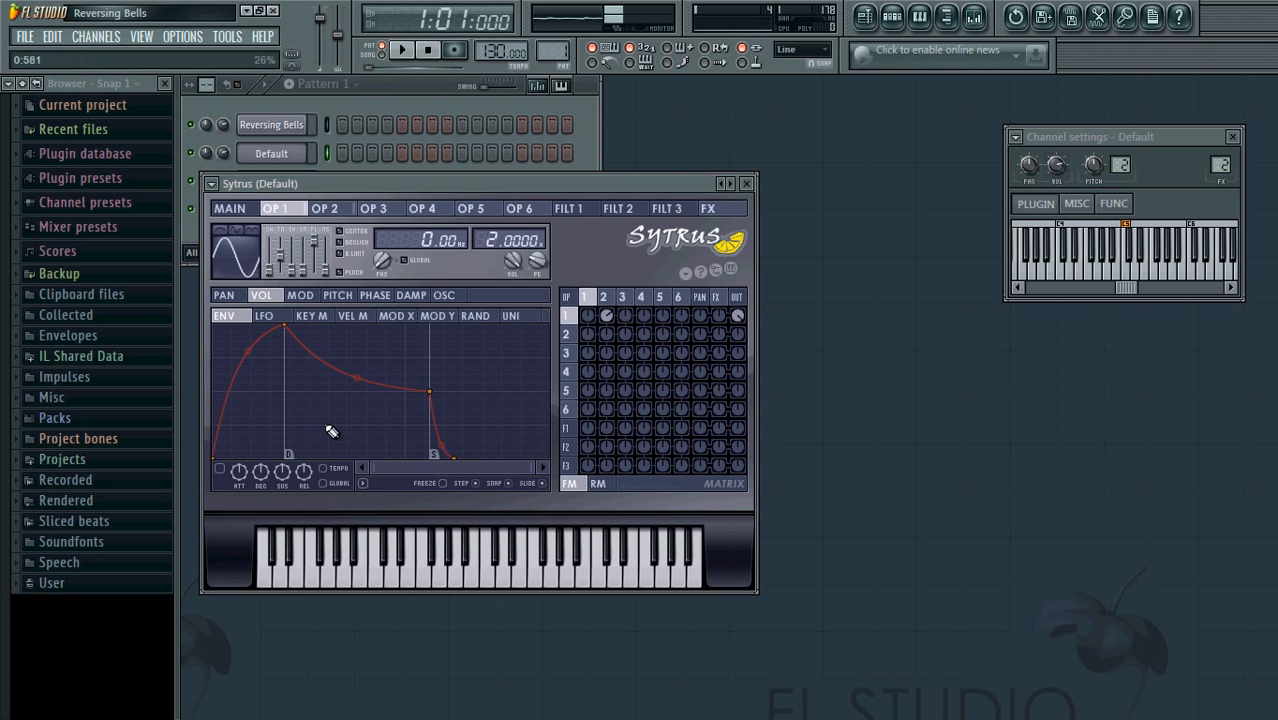
click(363, 483)
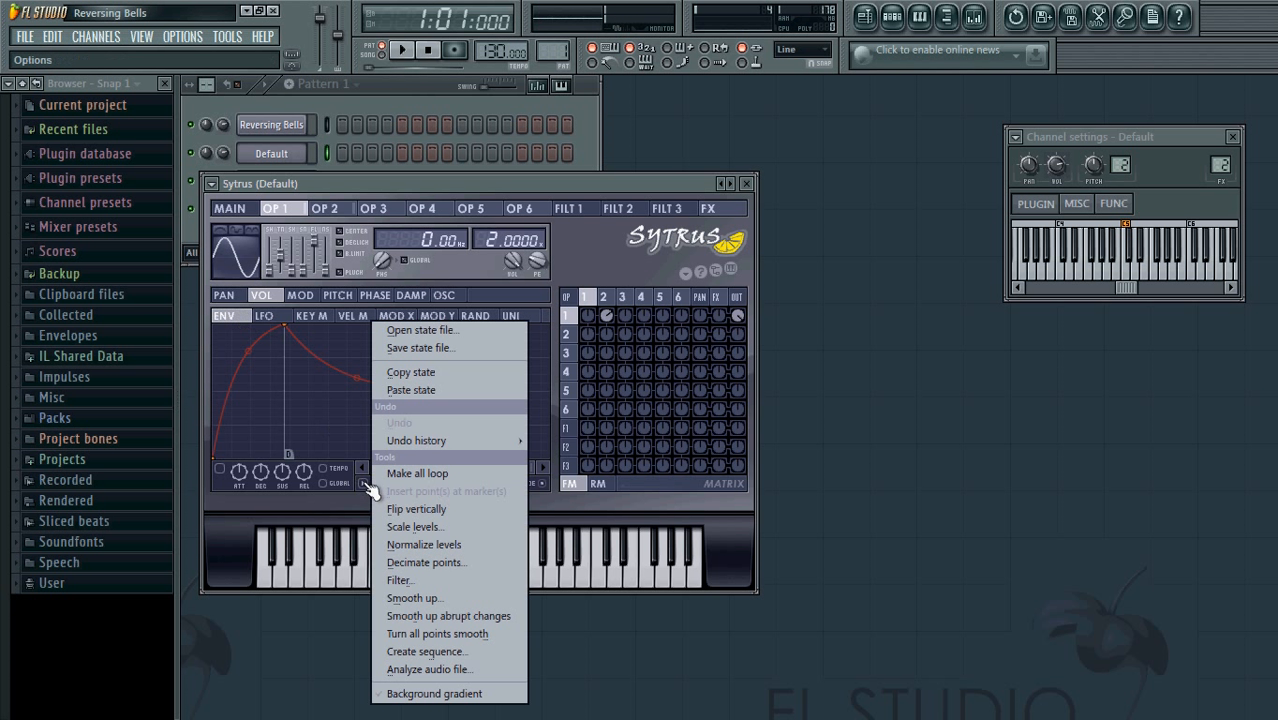
click(425, 390)
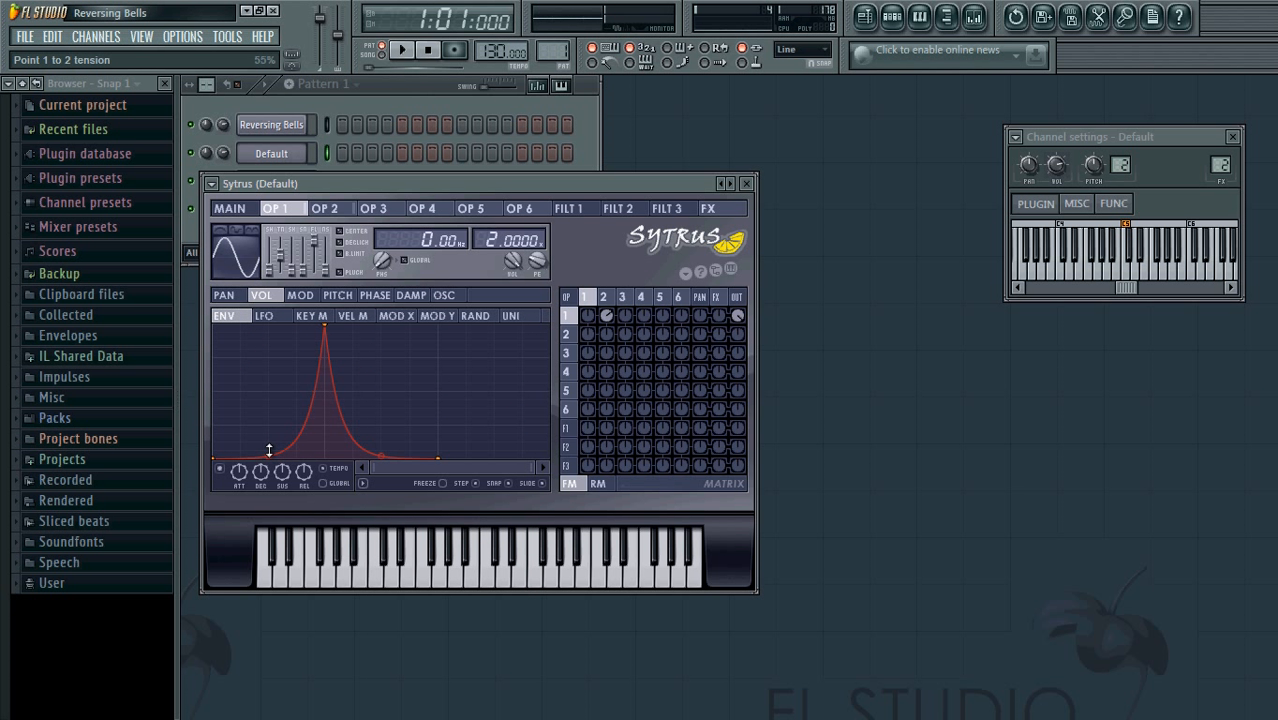
drag(269, 455, 281, 386)
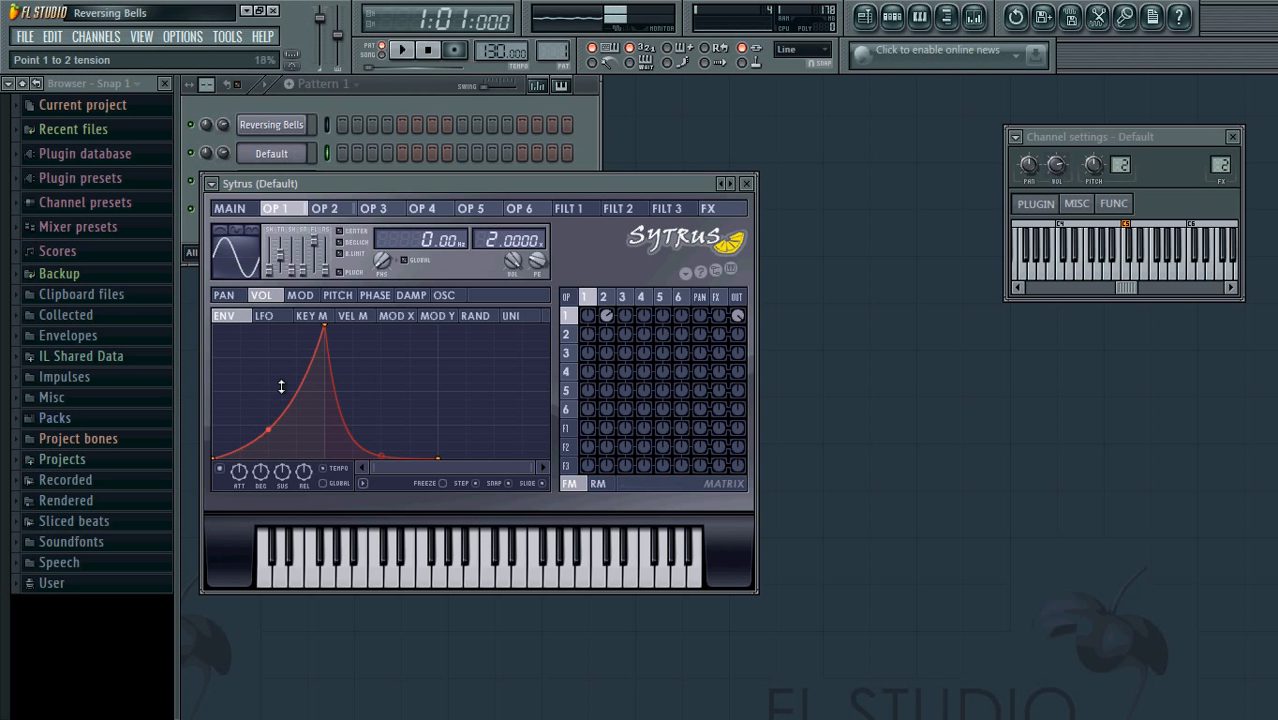
drag(380, 457, 407, 387)
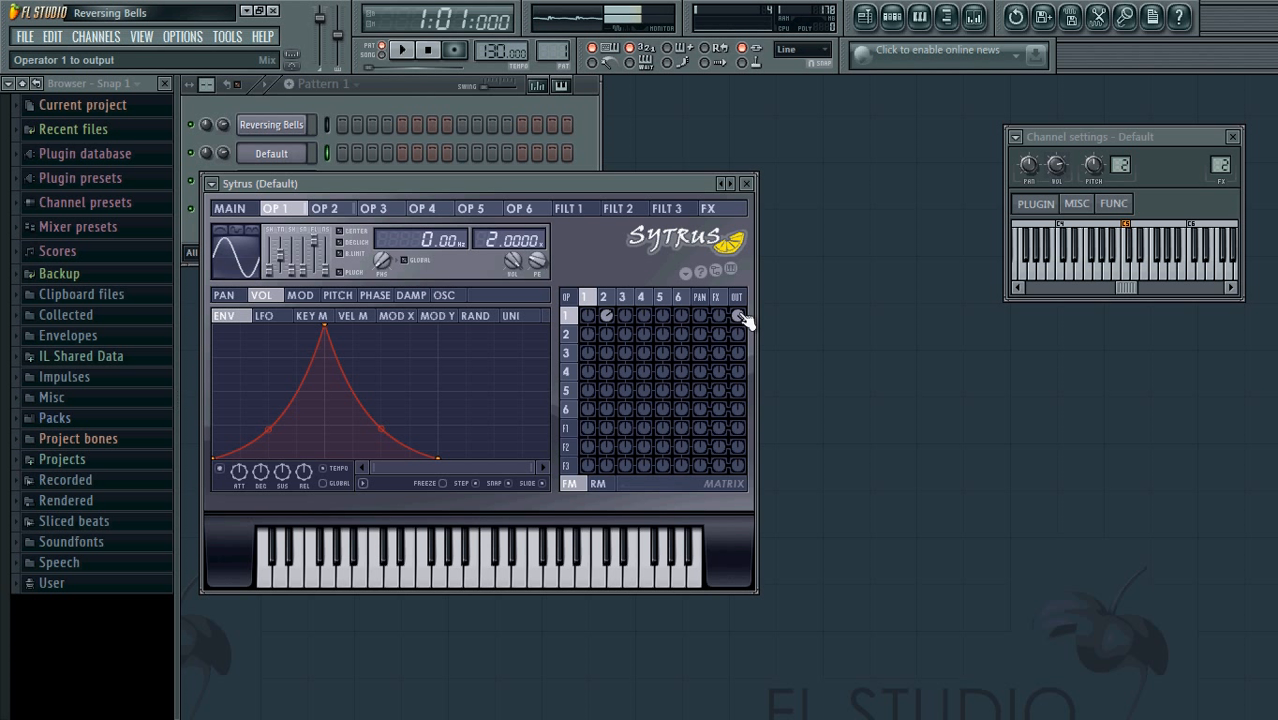
Remove operator 1's direct output in the matrix, routing it fully through filter 1 to both the effects and the output
drag(741, 316, 736, 437)
drag(590, 437, 596, 421)
drag(722, 427, 745, 324)
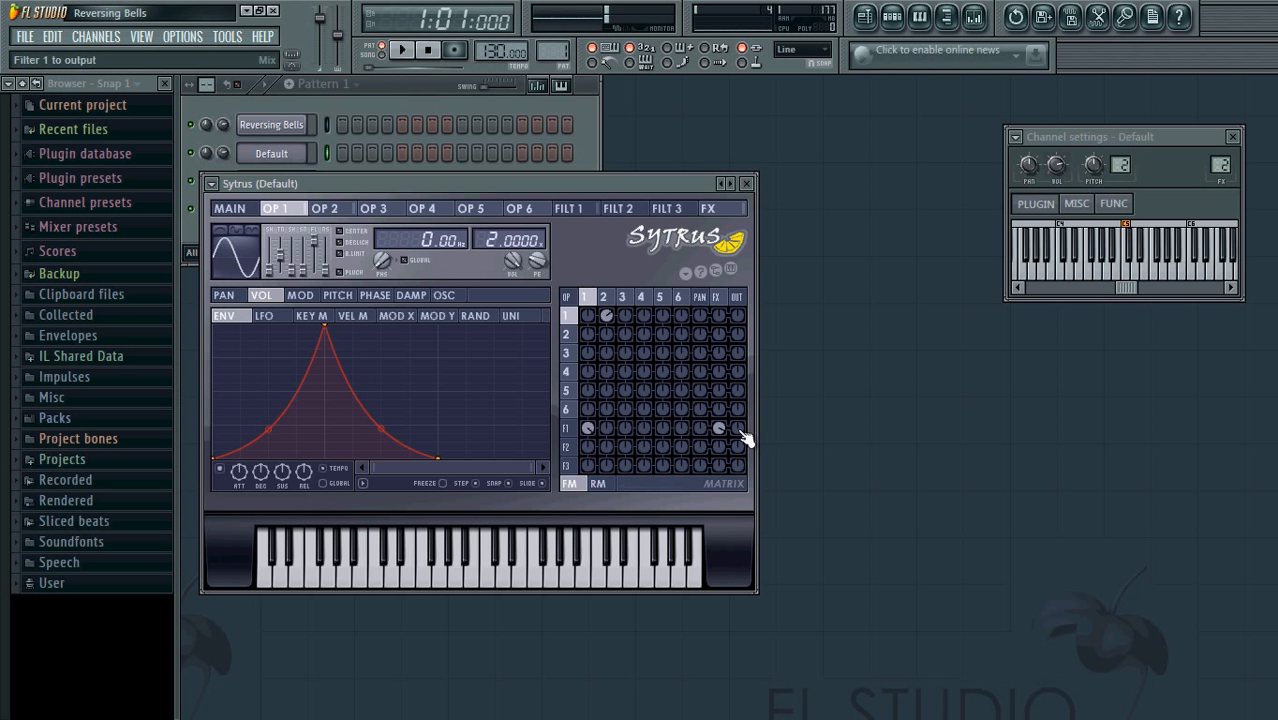
drag(745, 437, 770, 303)
Enable the reverb and delay 1 in the effects section, and raise the delay's level slightly
click(738, 210)
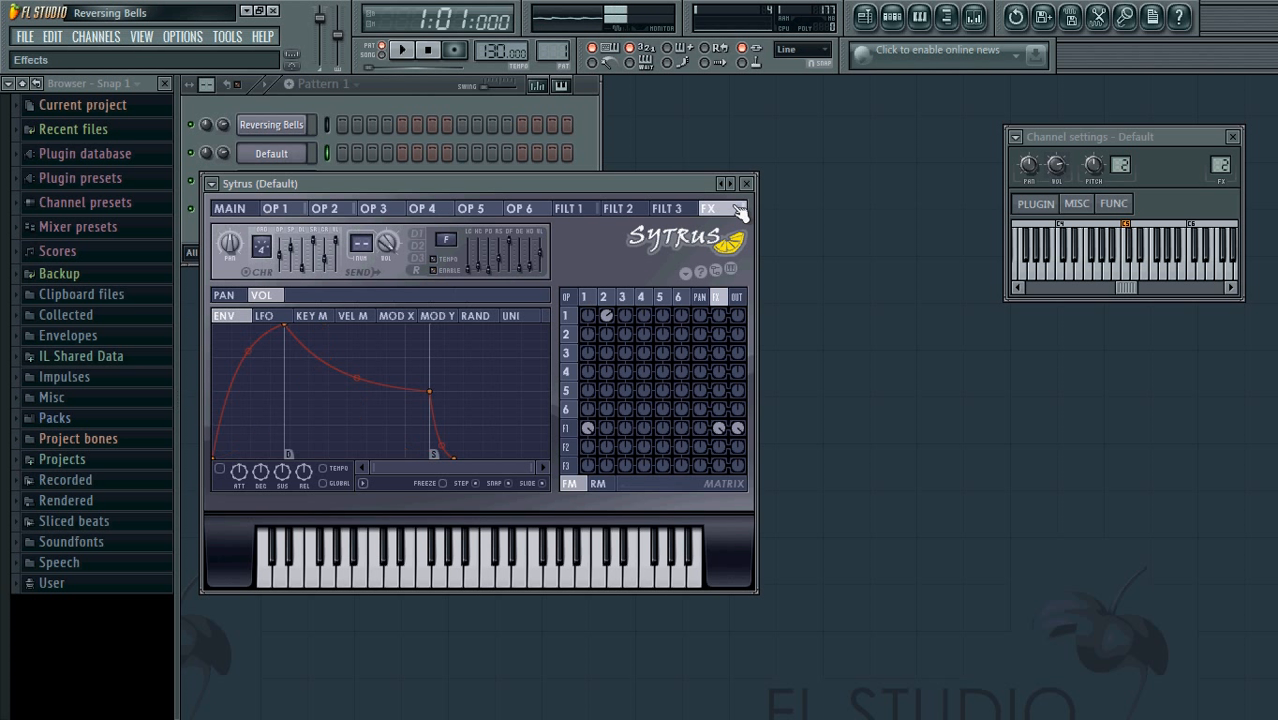
click(437, 271)
click(420, 236)
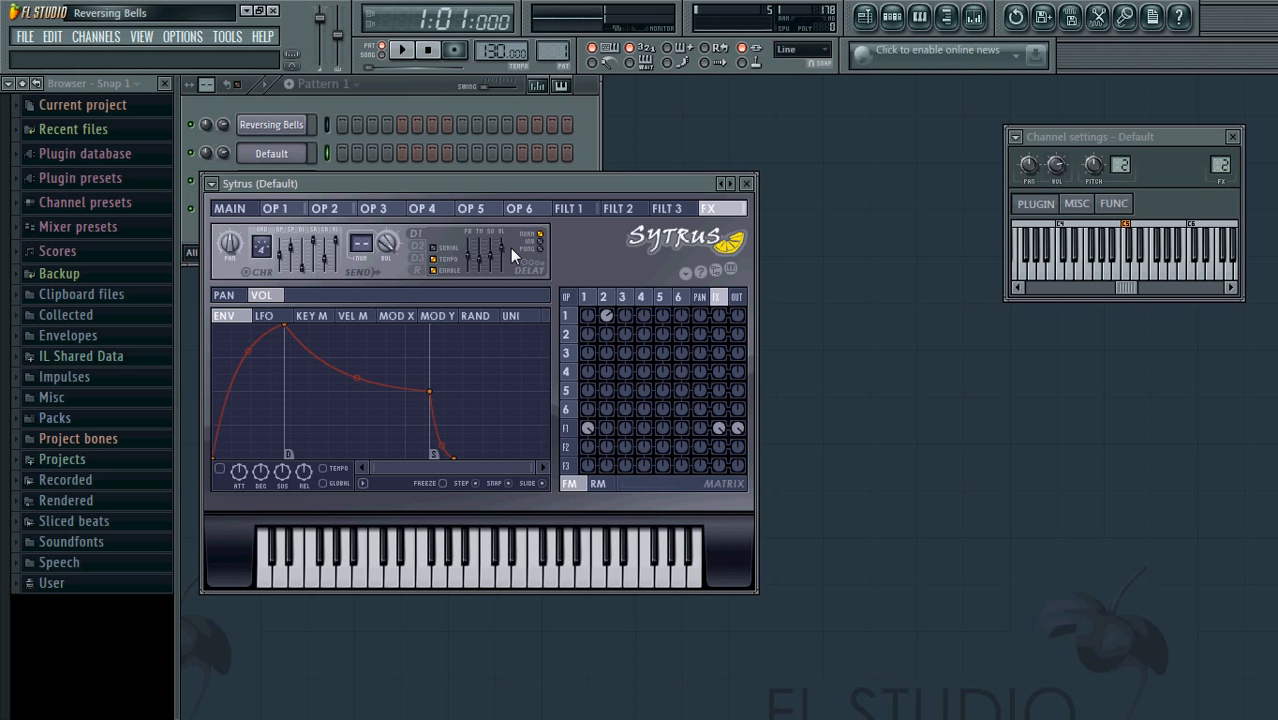
drag(504, 266, 505, 258)
In filter 1, raise the high-pass level to 65% and map the cutoff to modulation X as a straight line from -100% to 100%
click(582, 212)
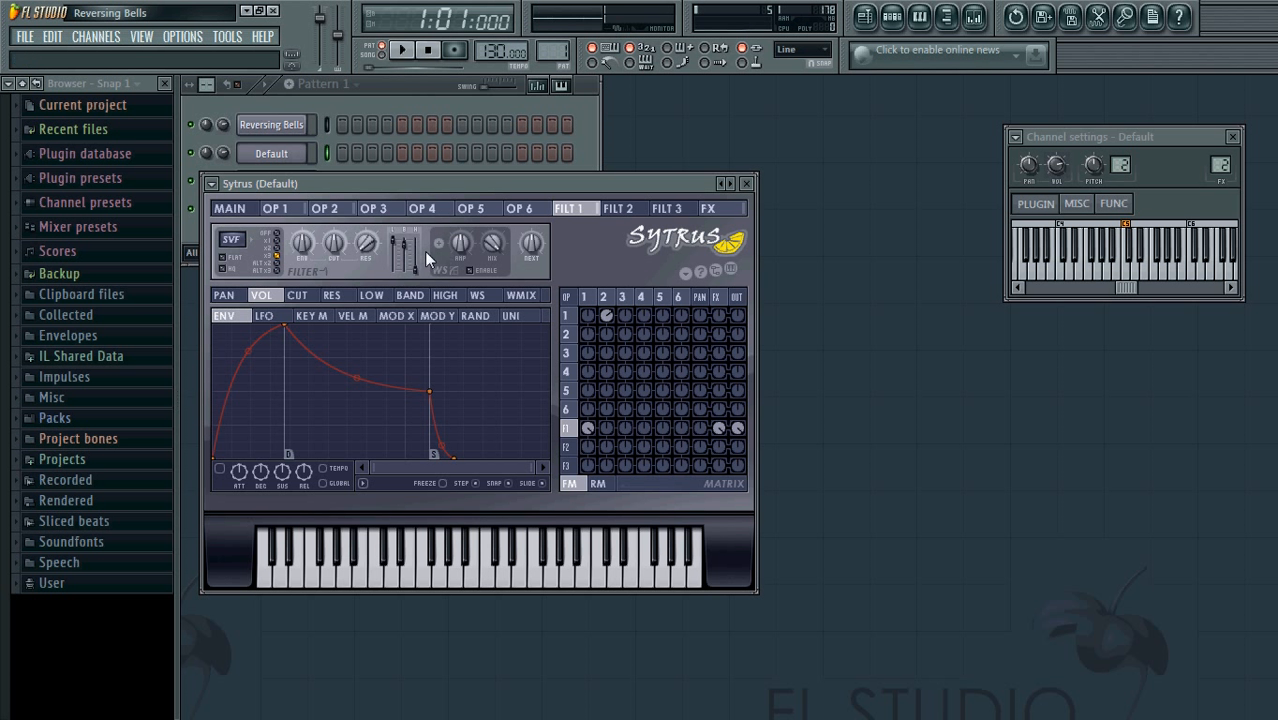
drag(421, 275, 439, 199)
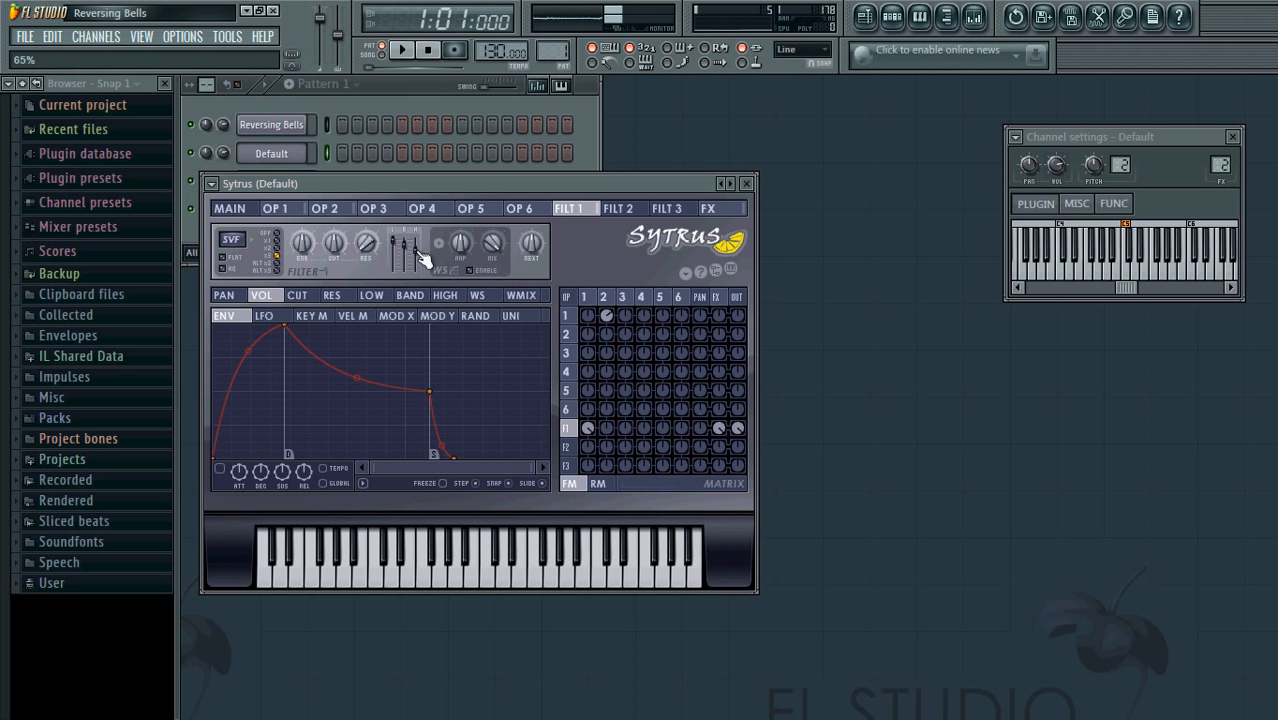
click(299, 296)
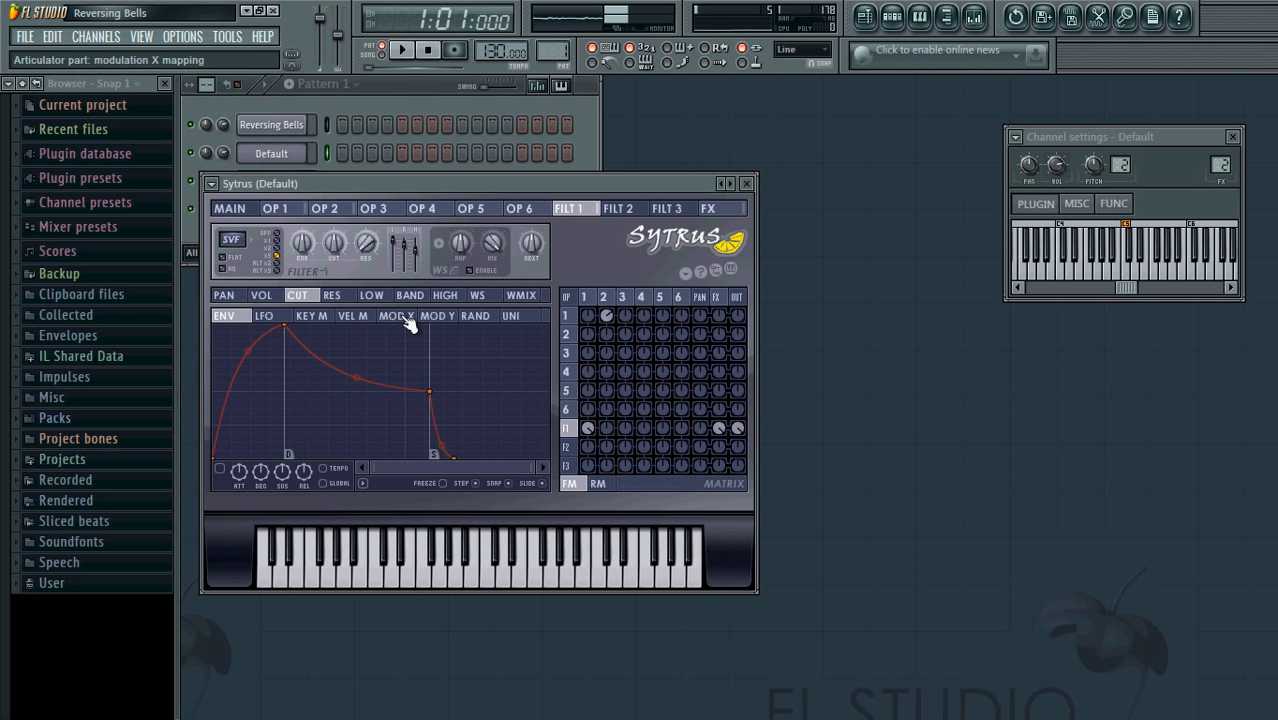
click(406, 320)
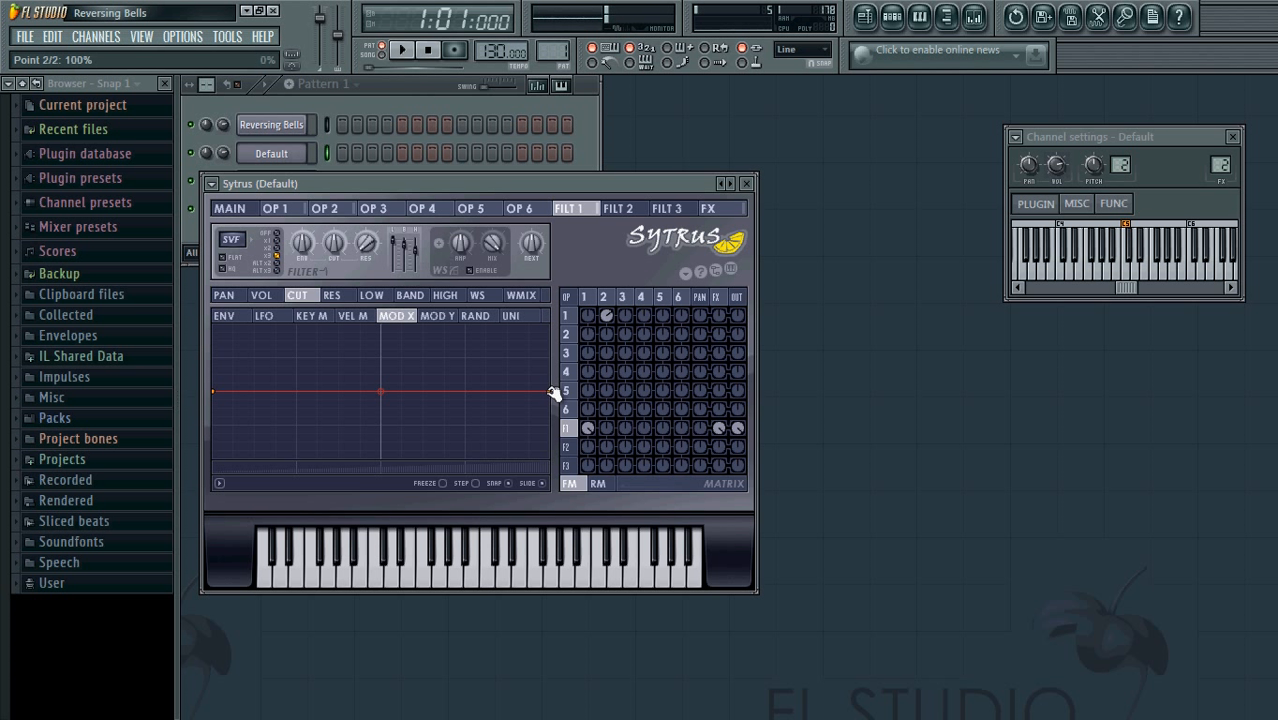
drag(553, 391, 556, 325)
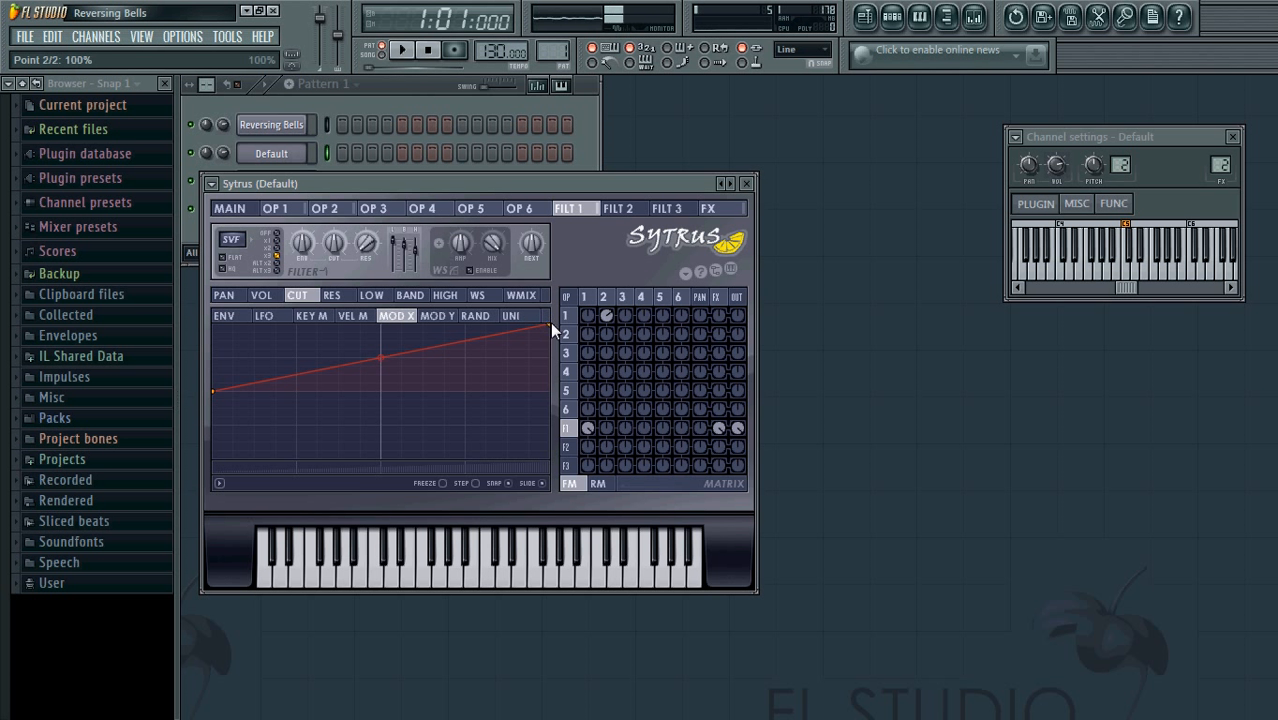
drag(218, 393, 218, 473)
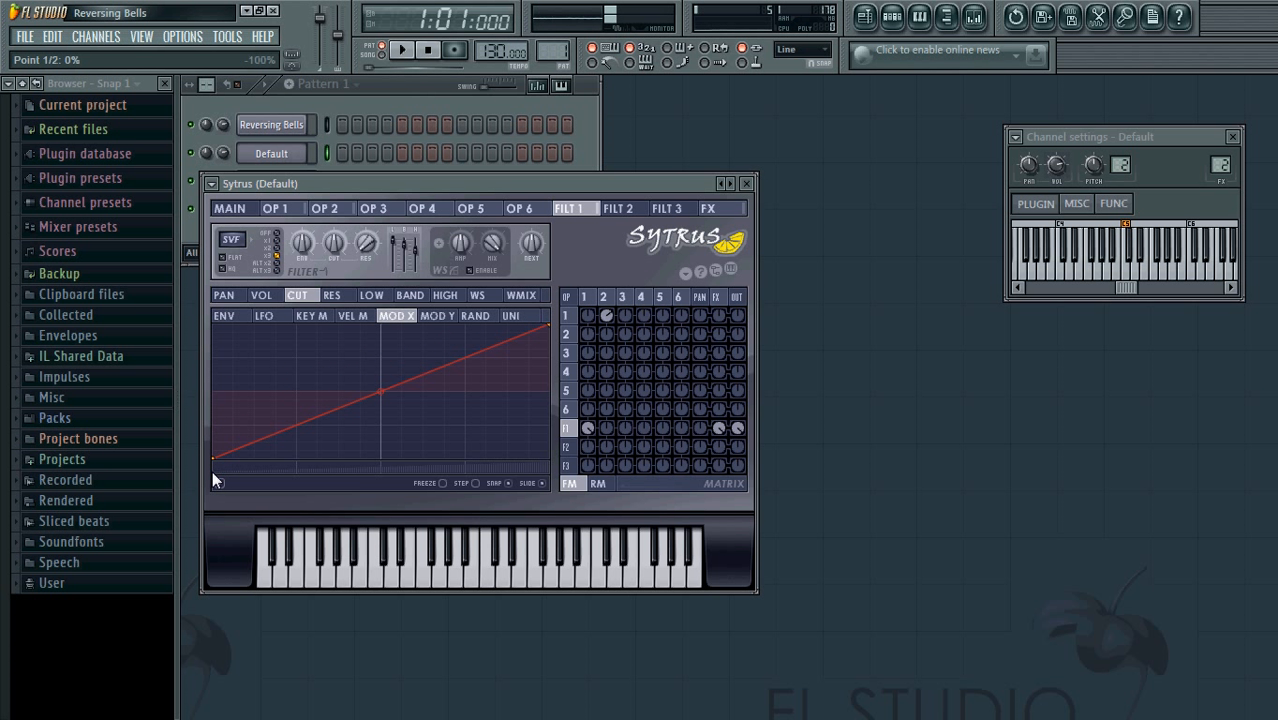
Sweep the main modulation X control down and up to audition the filter cutoff movement, and reset it to 50%
click(242, 214)
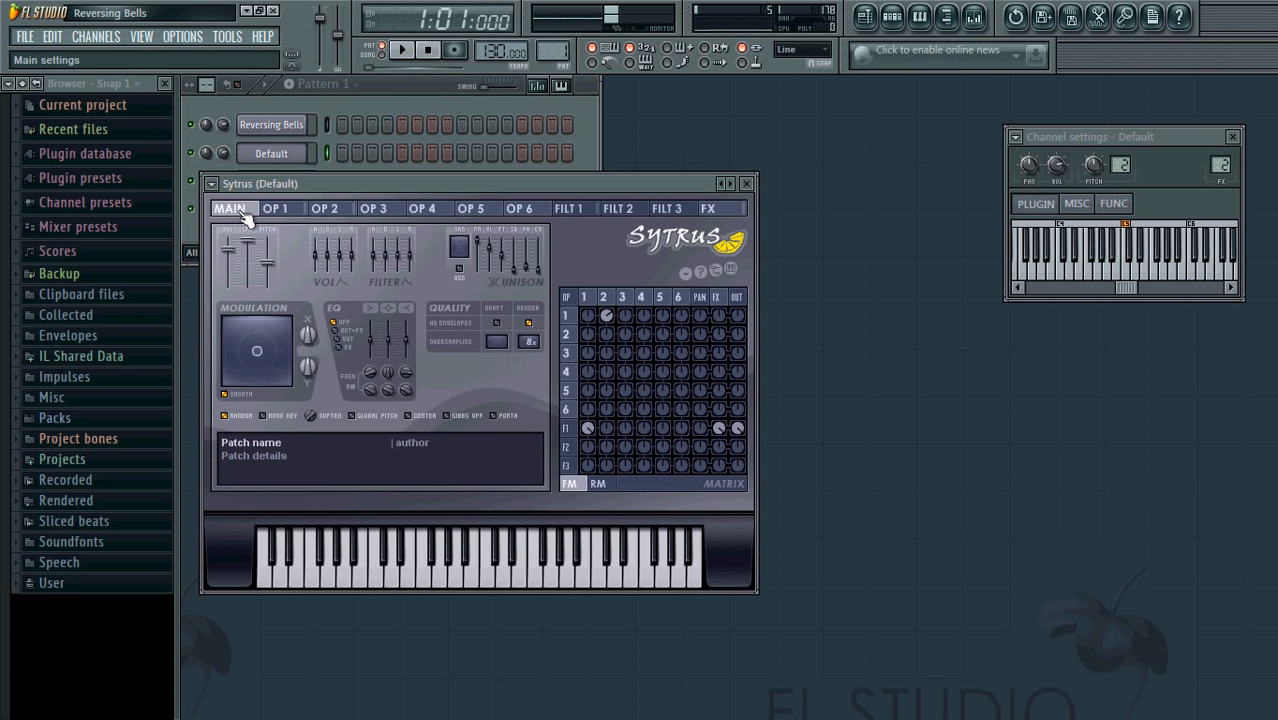
drag(310, 338, 295, 419)
drag(287, 493, 472, 342)
alt+click(309, 336)
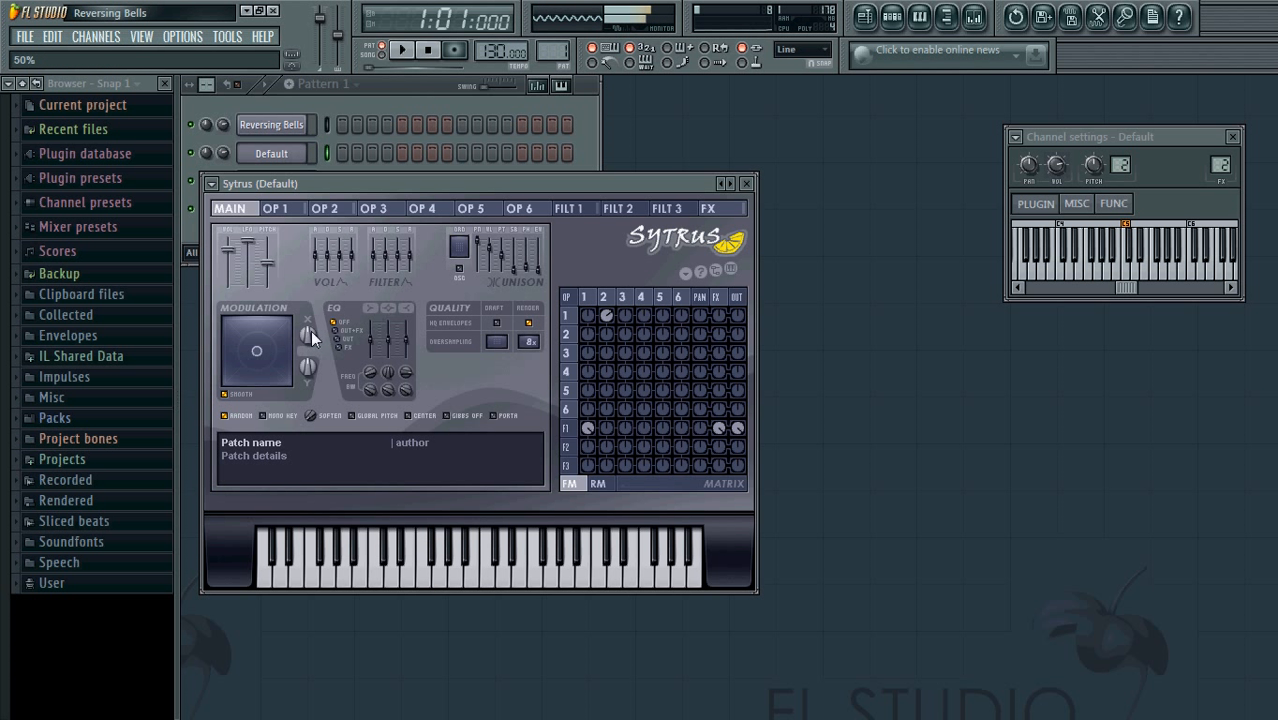